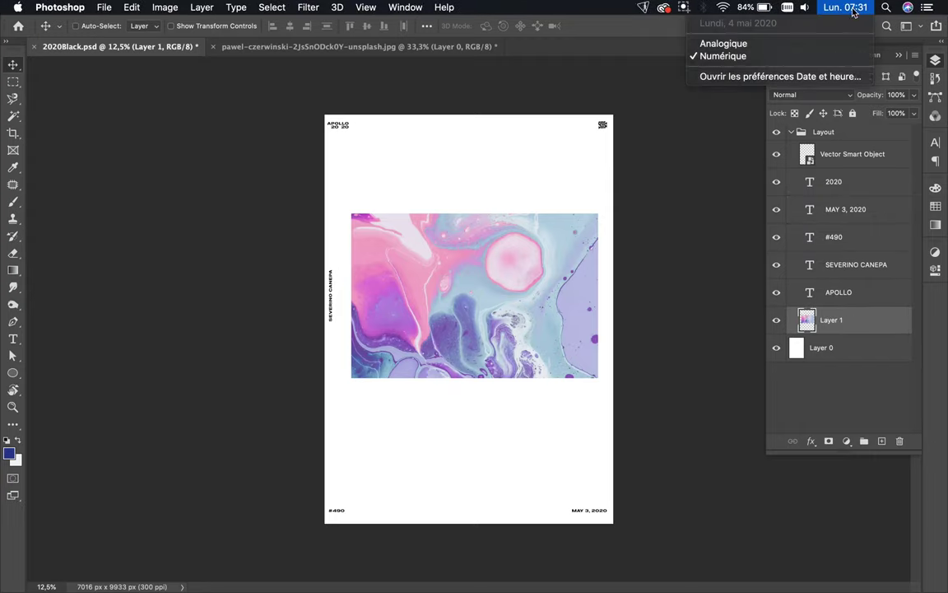
scroll(567, 495, "up", 2)
Change the poster date from MAY 3, 2020 to MAY 4, 2020.
left_click(675, 490)
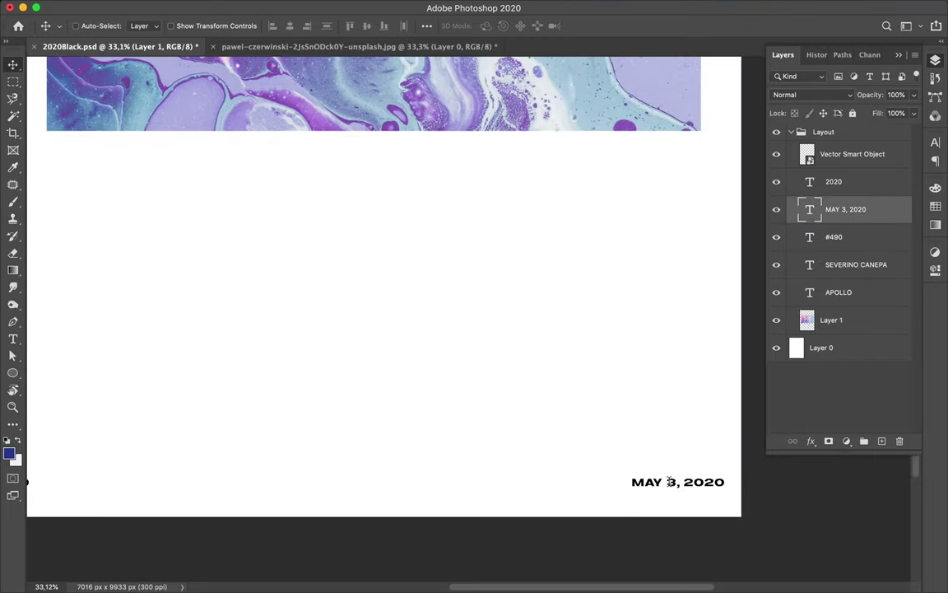
double_click(673, 487)
scroll(493, 468, "left", 3)
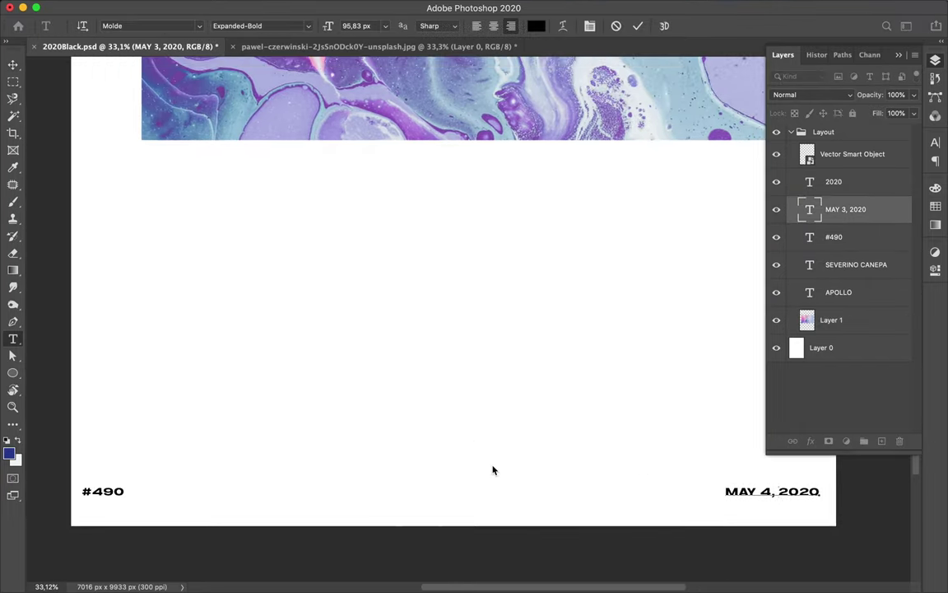
scroll(493, 467, "up", 5)
scroll(493, 468, "up", 5)
scroll(223, 380, "up", 5)
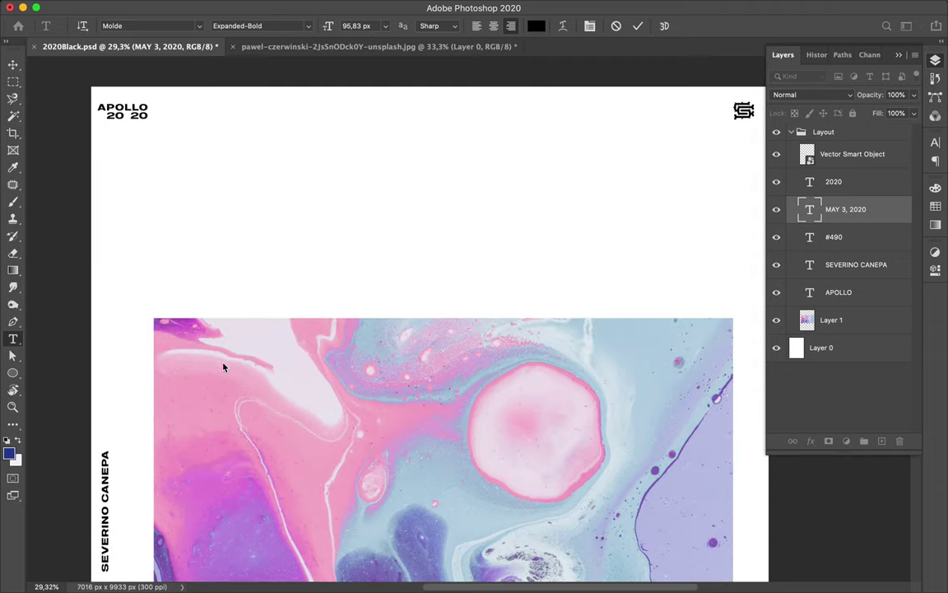
left_click(834, 181)
Select all text layers from 2020 through APOLLO and filter fonts to Monospace.
key("v")
left_click(838, 293, "shift")
left_click(935, 143)
left_click(854, 161)
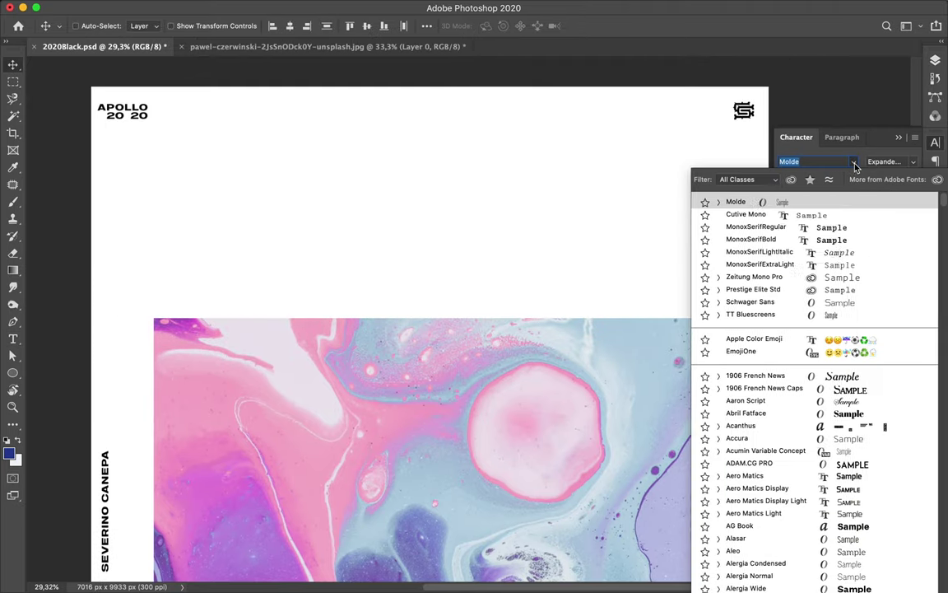
left_click(741, 180)
left_click(740, 263)
Preview Anonymous Pro, Courier and PT Mono, then apply Prestige Elite Std Regular.
left_click(716, 226)
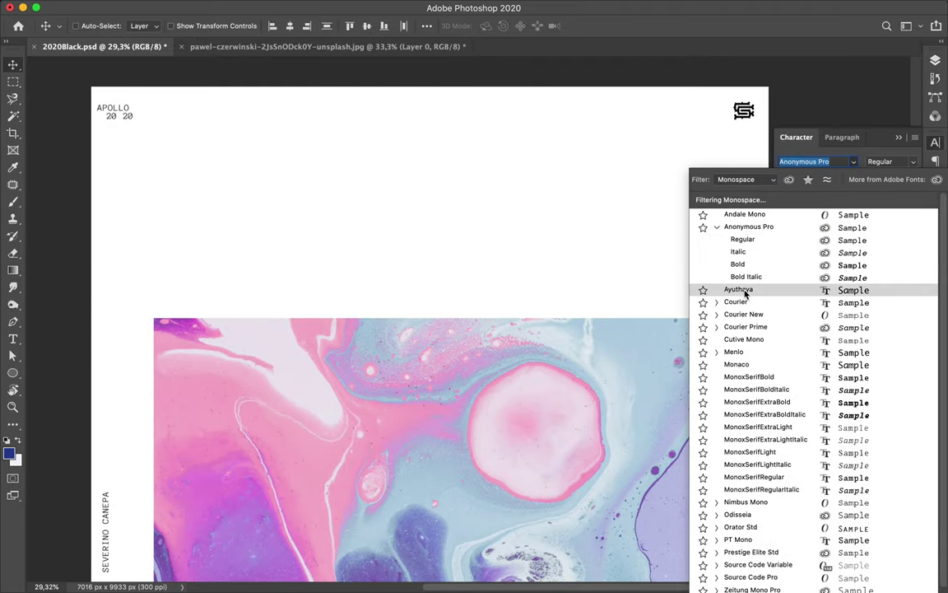
left_click(717, 301)
scroll(733, 313, "down", 3)
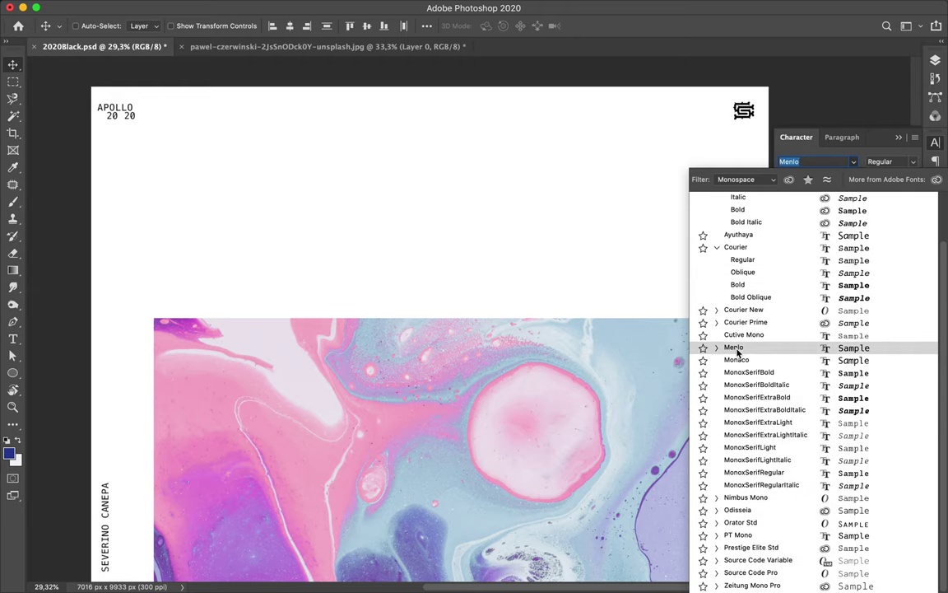
left_click(717, 535)
left_click(716, 546)
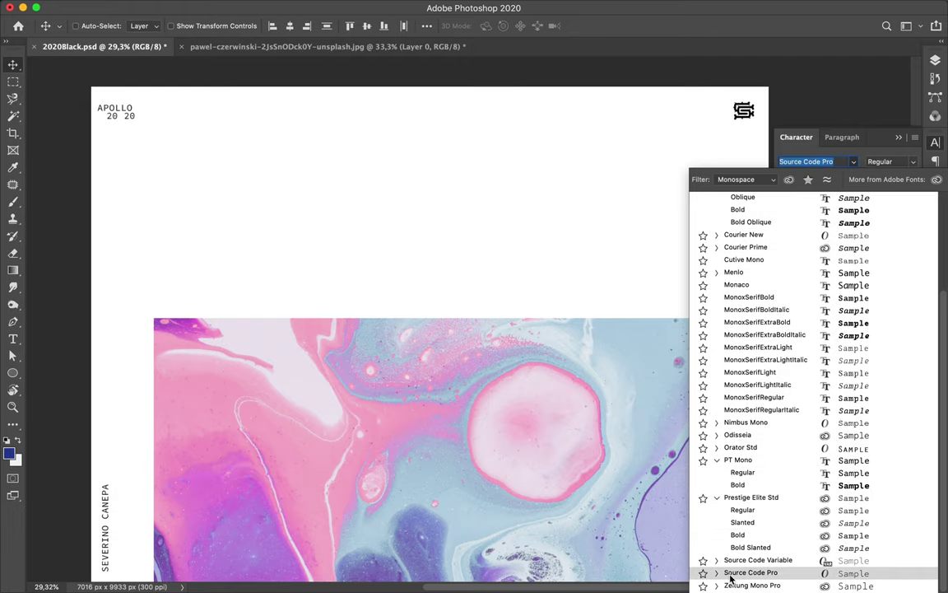
left_click(743, 510)
scroll(85, 94, "up", 3)
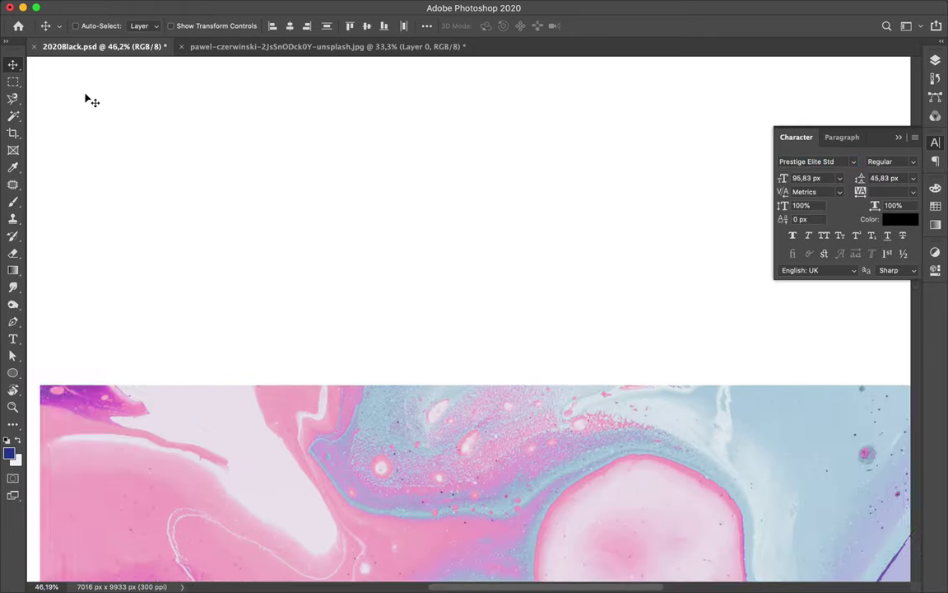
Sample the purple from the marble's lower-left swirl as foreground colour, then fit the page.
scroll(90, 109, "down", 5)
scroll(85, 109, "up", 2)
key("i")
left_click(415, 195)
left_click(142, 258)
left_click(154, 321)
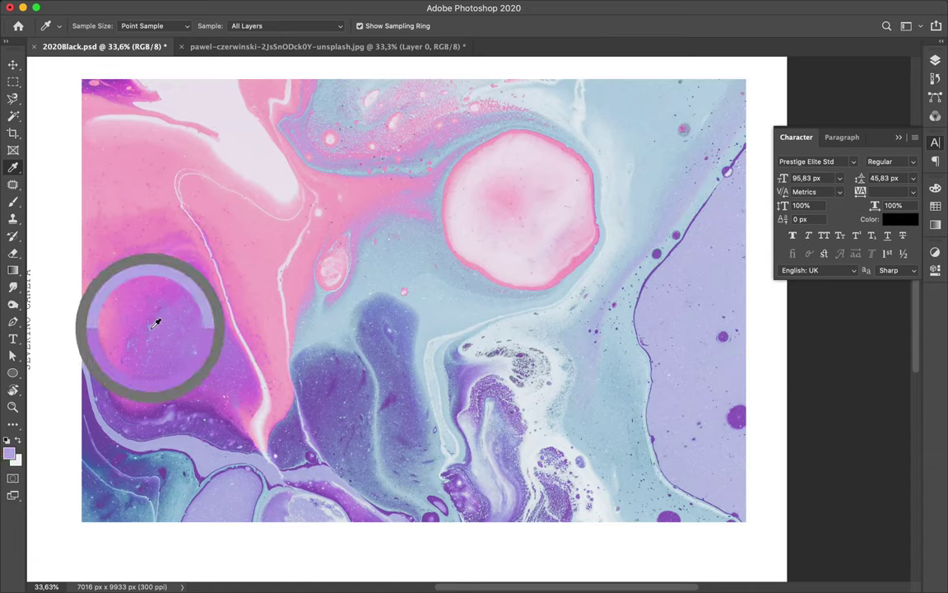
left_click(387, 276)
left_click_drag(206, 445, 93, 423)
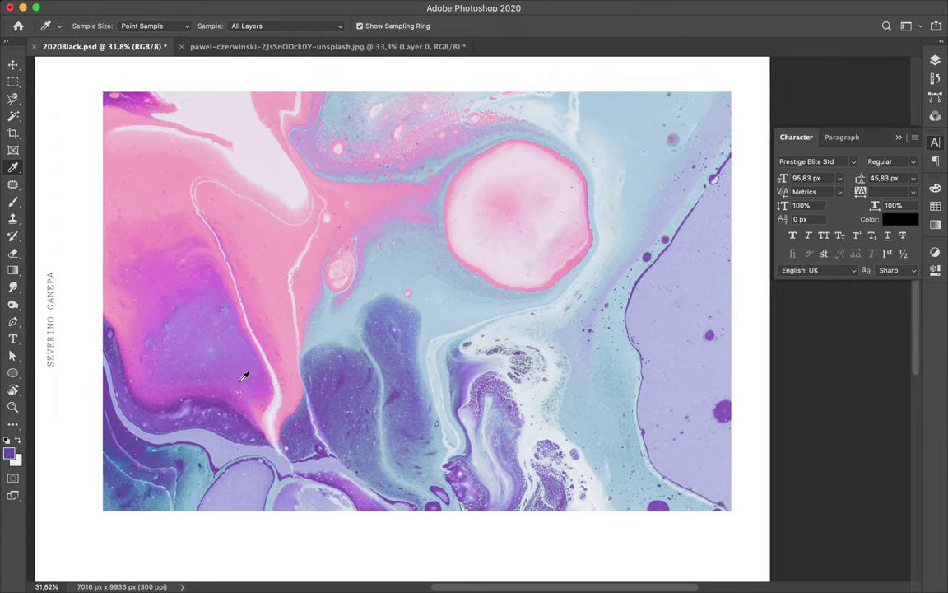
key("v")
key("super+0")
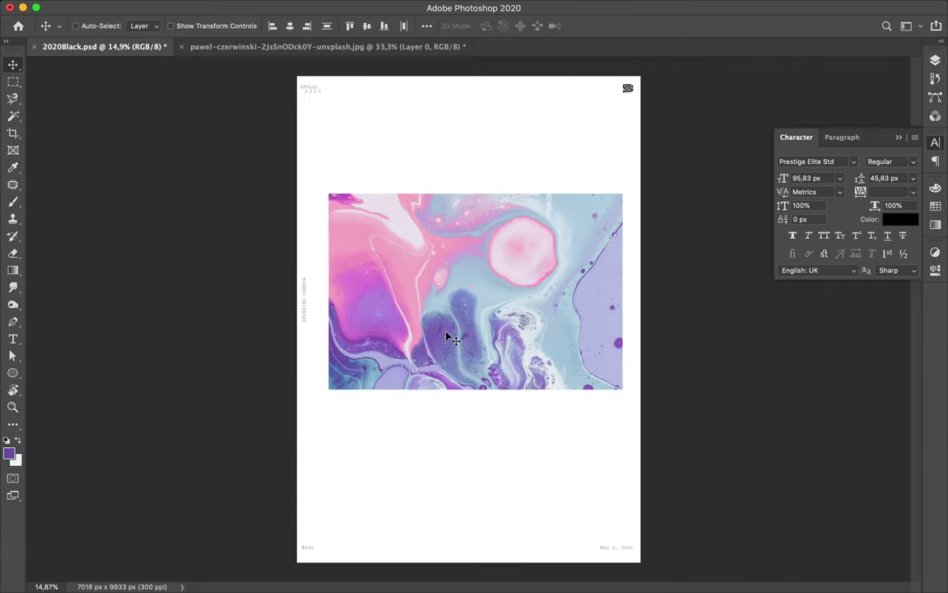
scroll(449, 337, "up", 5)
key("t")
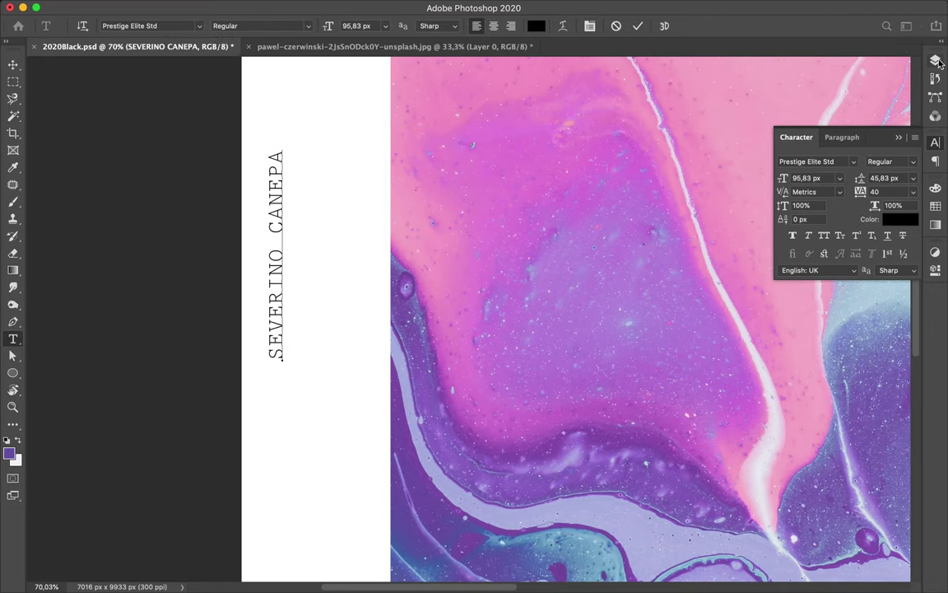
left_click(935, 60)
left_click(935, 141)
left_click(801, 193)
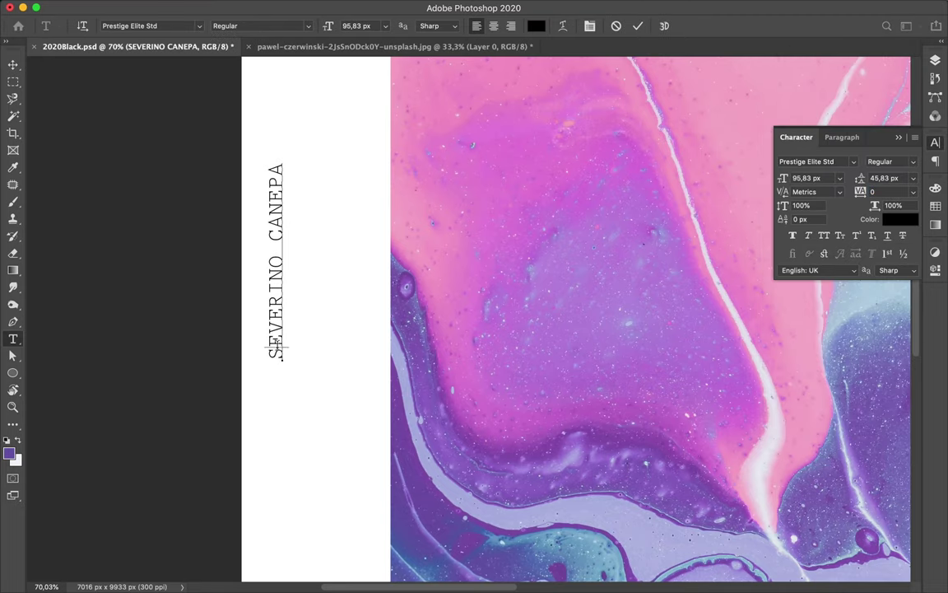
type("100")
key("Return")
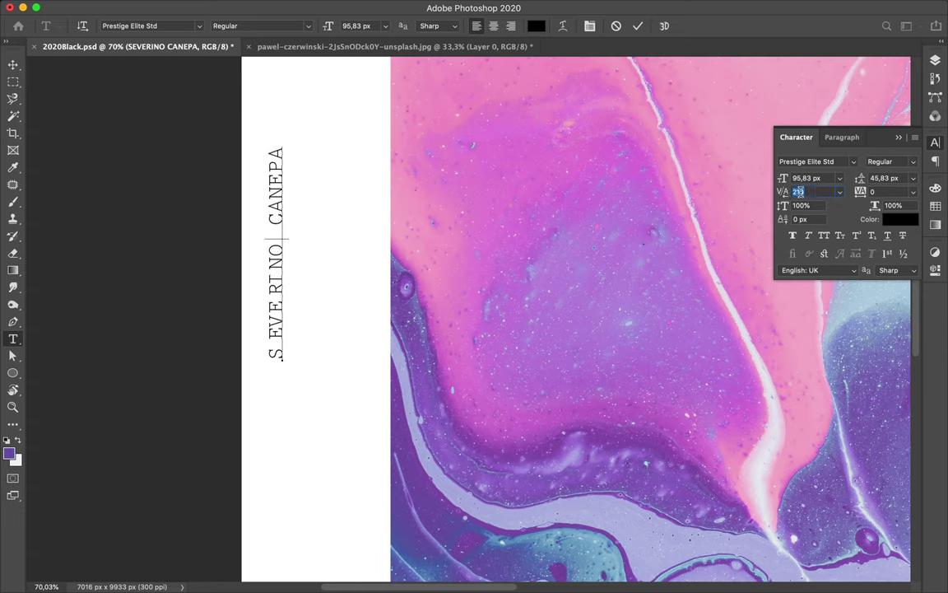
type("200")
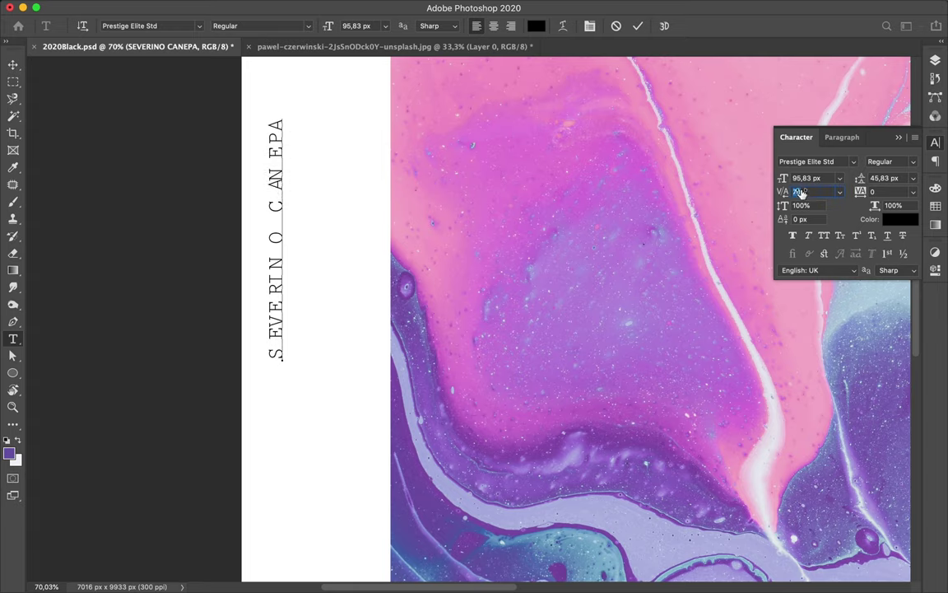
left_click(13, 64)
left_click(935, 60)
left_click(823, 382)
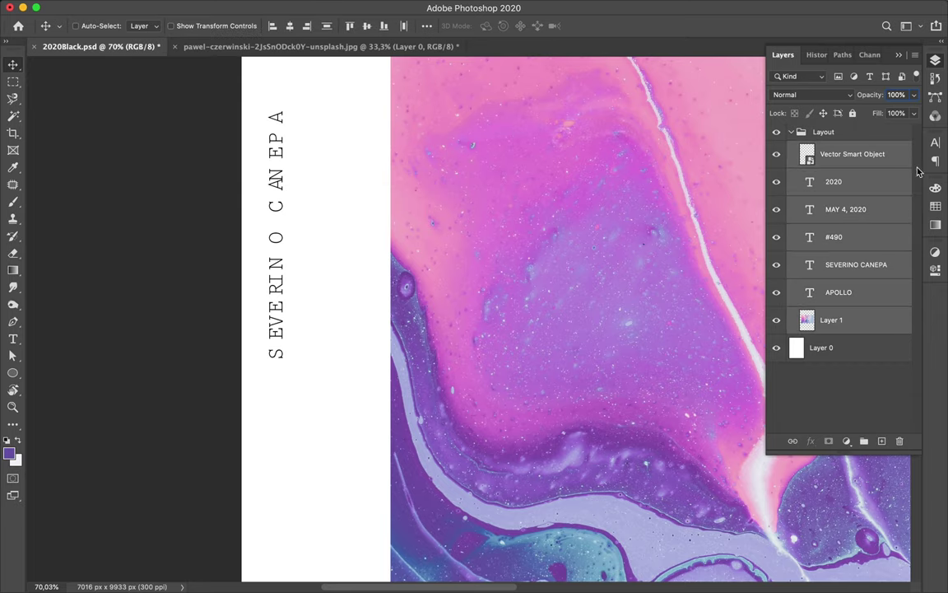
Sample the blue-violet from the marble's lower left as foreground colour and save.
left_click(935, 207)
scroll(504, 438, "down", 5)
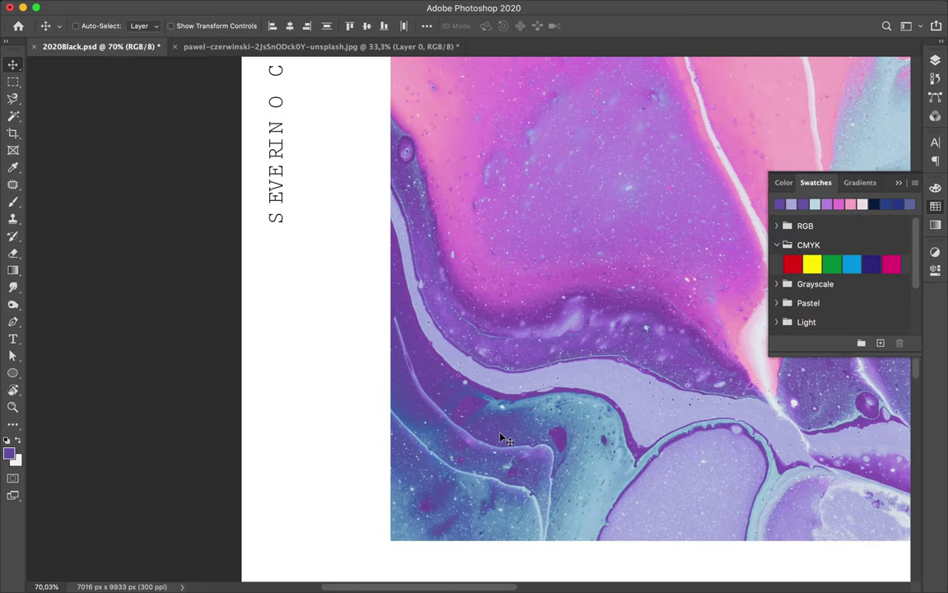
key("i")
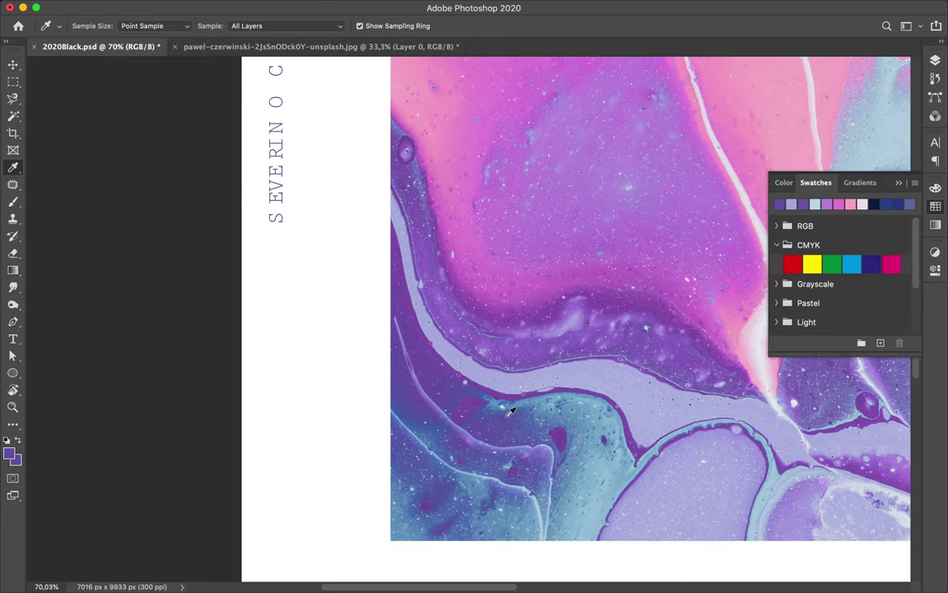
left_click(517, 405)
key("v")
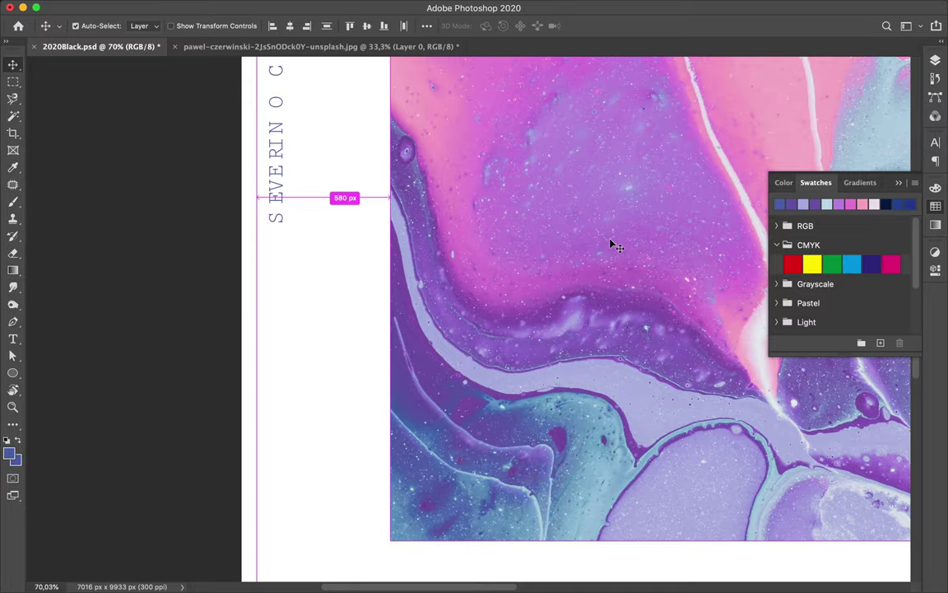
key("ctrl+s")
Resample the blue-violet at close magnification, fit the page and save again.
scroll(612, 245, "down", 5)
scroll(605, 263, "up", 10)
scroll(610, 266, "up", 5)
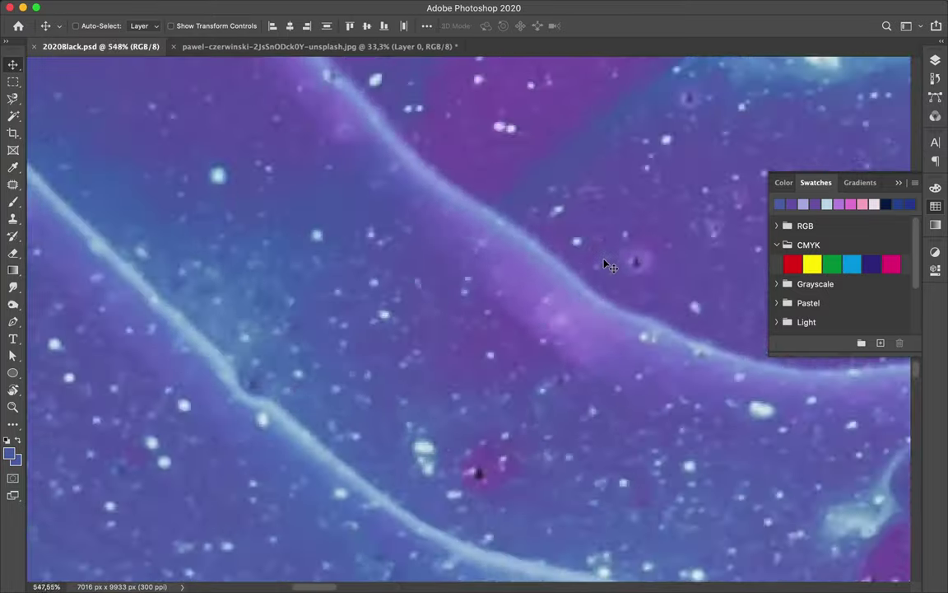
scroll(614, 260, "up", 5)
scroll(561, 270, "up", 3)
key("i")
left_click(544, 268)
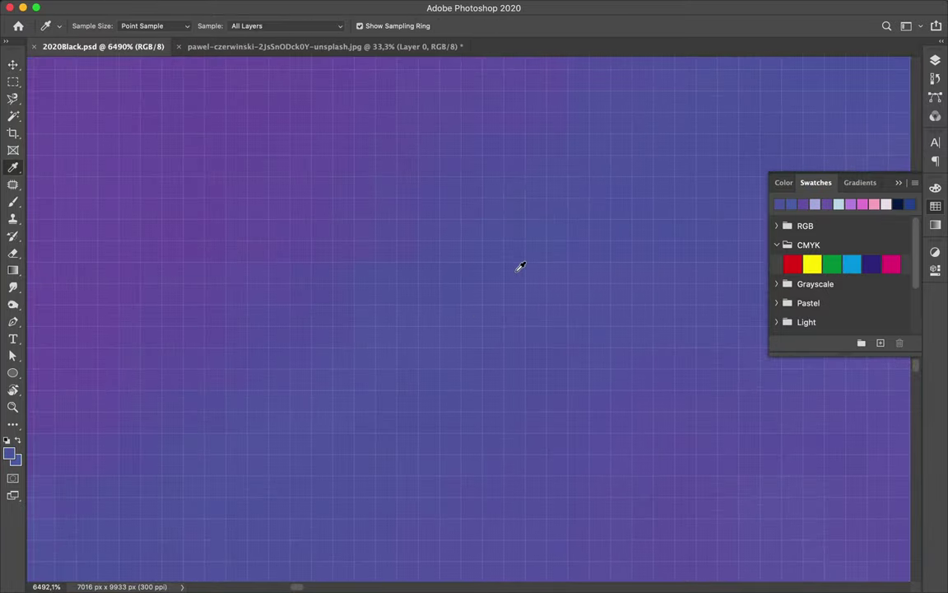
key("v")
key("ctrl+0")
key("ctrl+s")
Add a new empty Layer 2 at the top of the Layout group.
key("F7")
key("ctrl+shift+alt+n")
key("b")
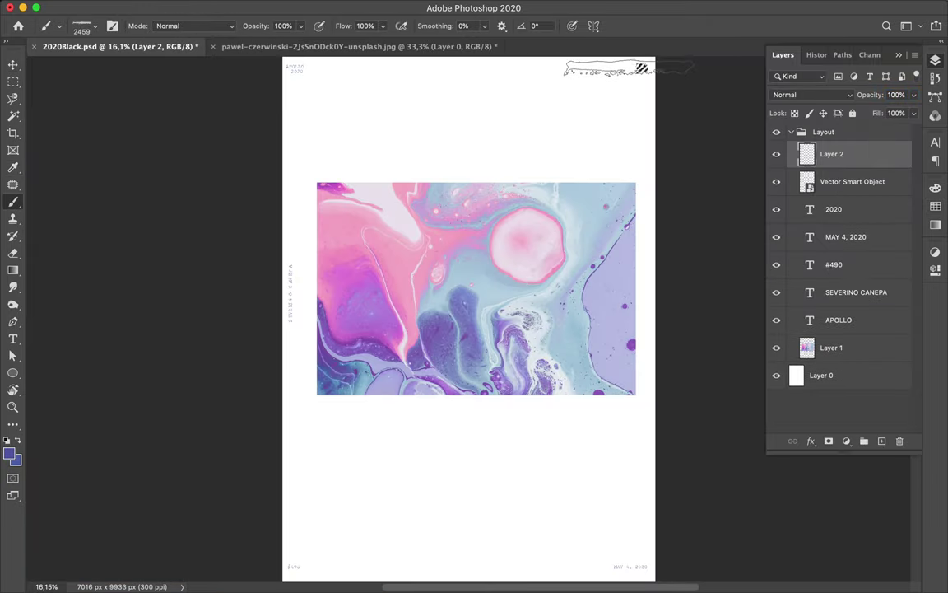
Delete the logo smart object layer and select the marble image Layer 1.
key("v")
left_click(823, 182)
key("m")
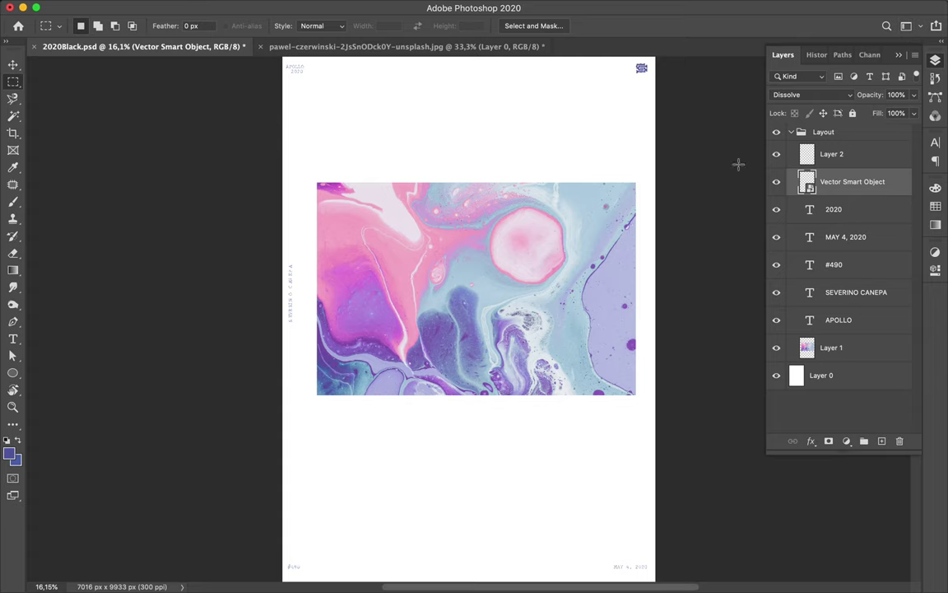
key("BackSpace")
left_click(840, 321)
key("v")
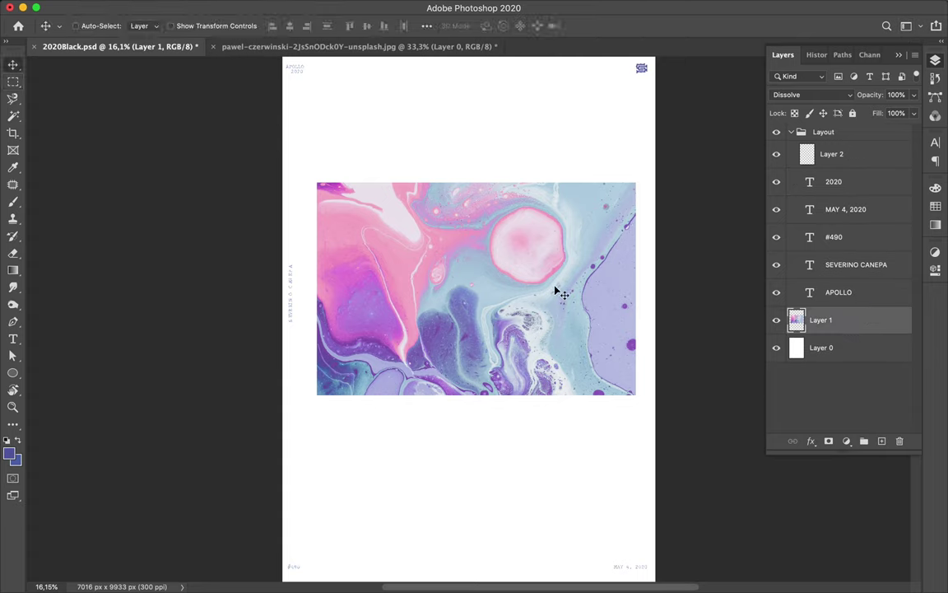
Open the #490 text for editing between the 4 and 90, then exit.
scroll(552, 327, "right", 2)
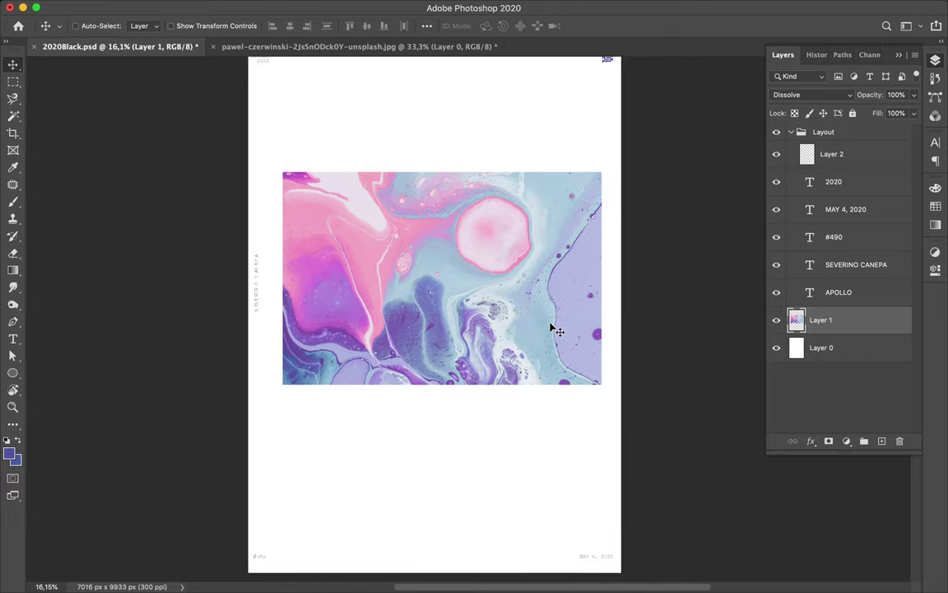
scroll(411, 305, "down", 5)
scroll(280, 320, "up", 1, "alt")
scroll(278, 320, "up", 3, "alt")
scroll(277, 321, "up", 3, "alt")
double_click(276, 321)
left_click(220, 296)
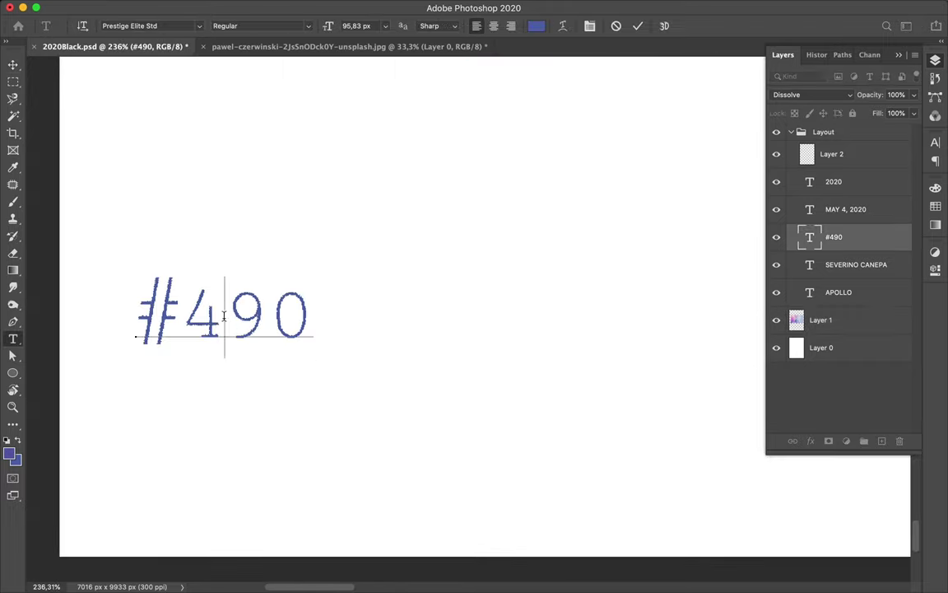
key("Escape")
scroll(224, 324, "up", 3)
scroll(224, 324, "up", 3, "alt")
double_click(159, 323)
left_click(935, 143)
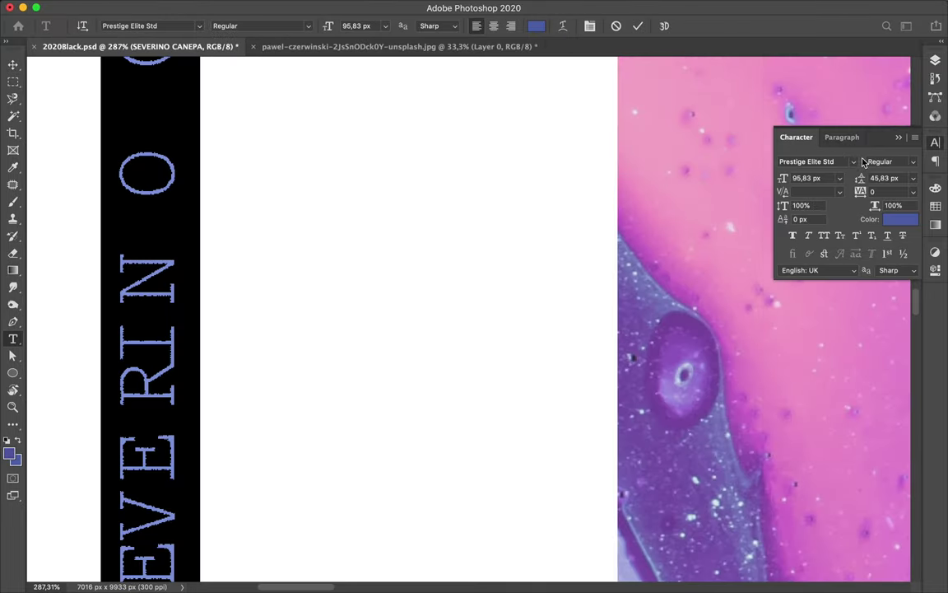
left_click(853, 161)
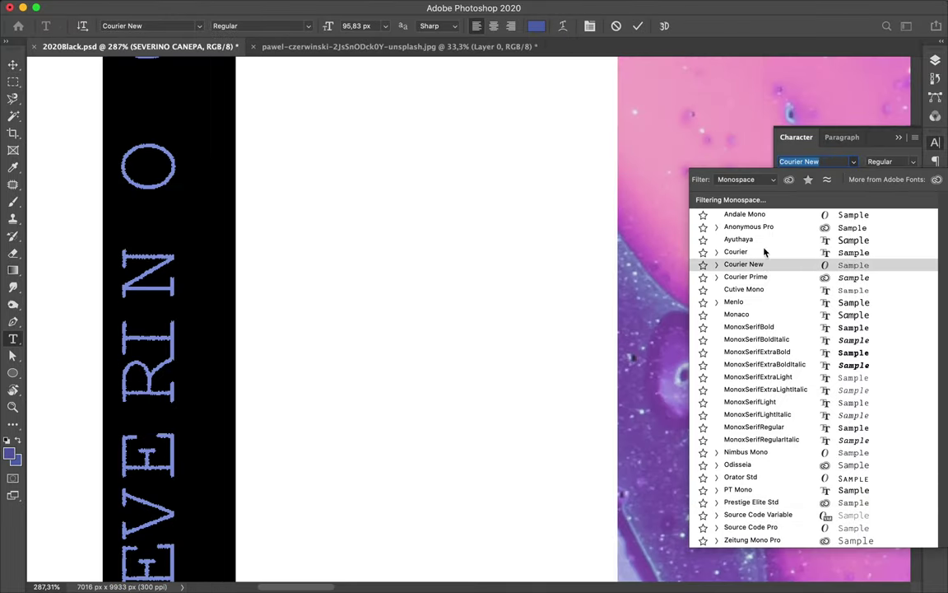
key("Escape")
key("Escape")
Fit the poster in view, save, and move the Layer 7 slice down.
key("v")
key("super+0")
key("super+plus")
key("super+s")
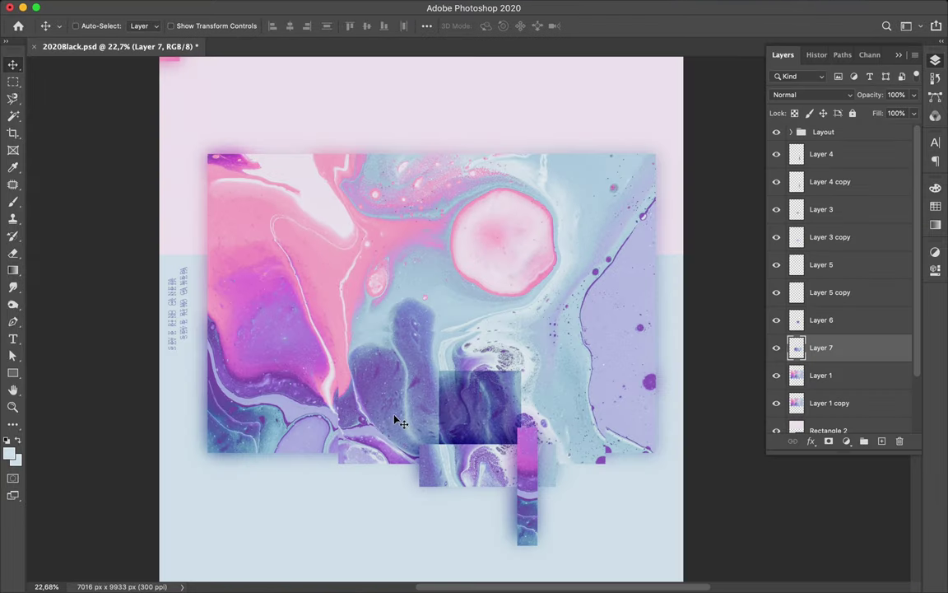
left_click_drag(354, 373, 360, 456)
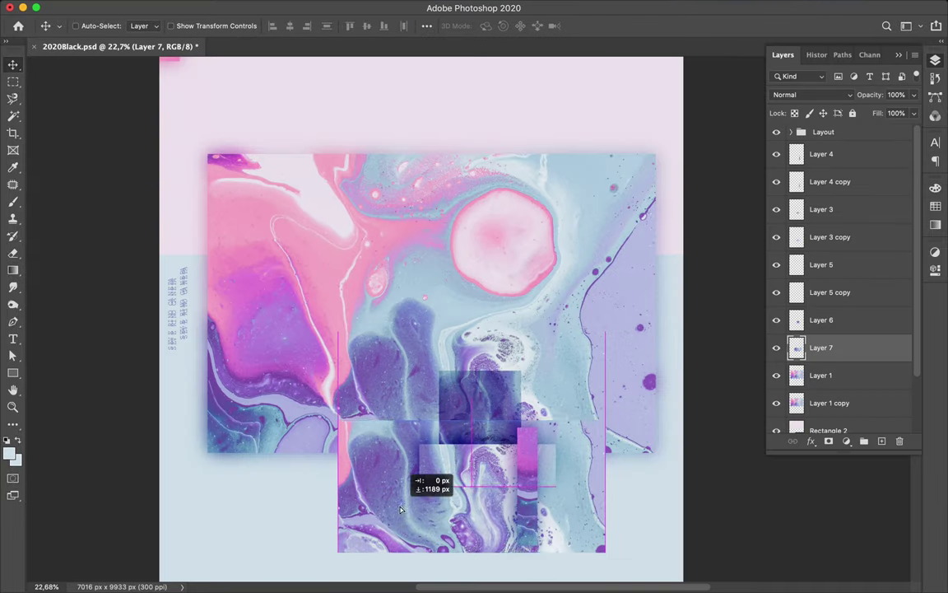
Rotate Layer 7 by 180° and duplicate it as a Linear Burn copy.
key("super+t")
left_click_drag(741, 445, 730, 406)
key("Return")
left_click_drag(568, 230, 576, 202)
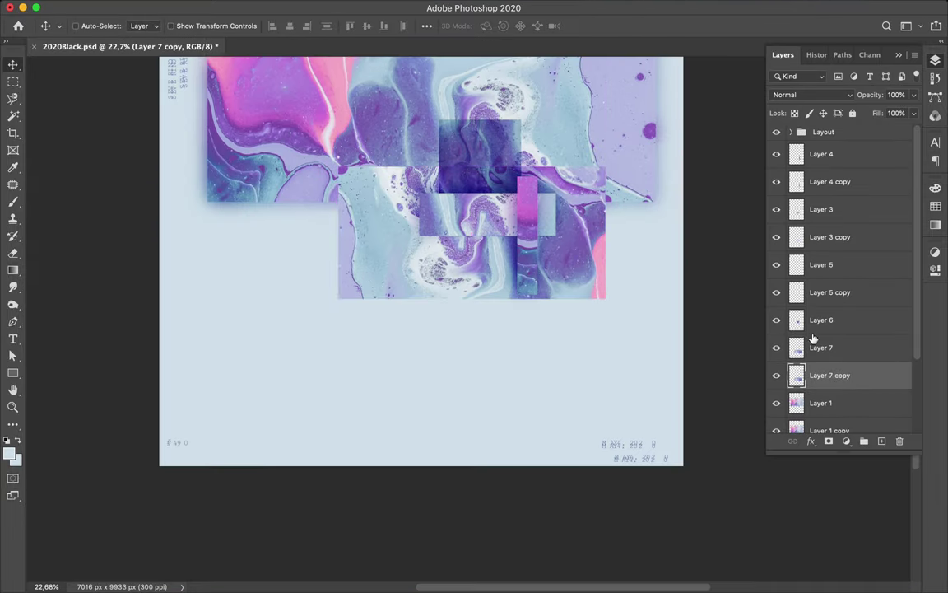
left_click(811, 95)
left_click(802, 149)
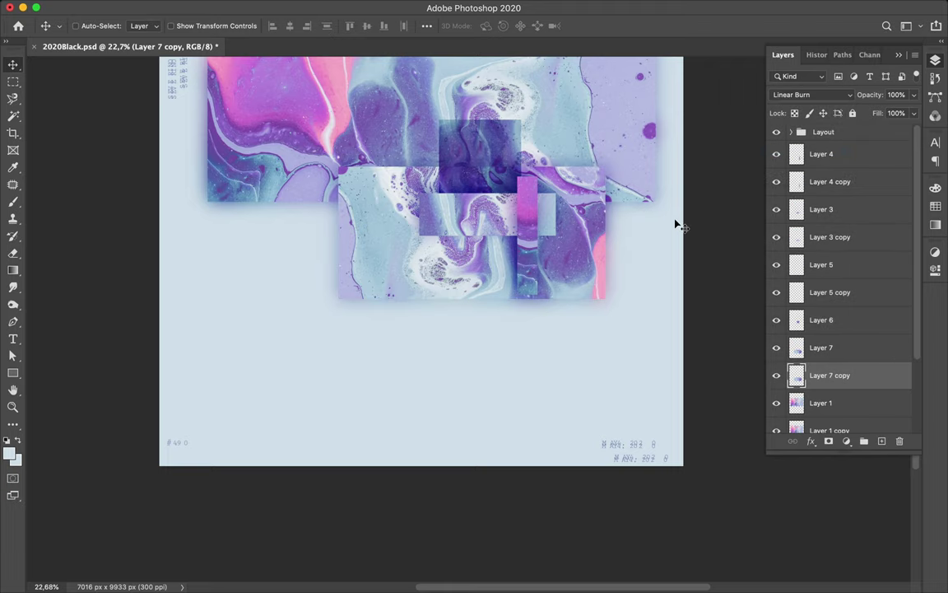
Duplicate Layer 6 and shift the copy slightly on the canvas.
scroll(677, 227, "up", 5)
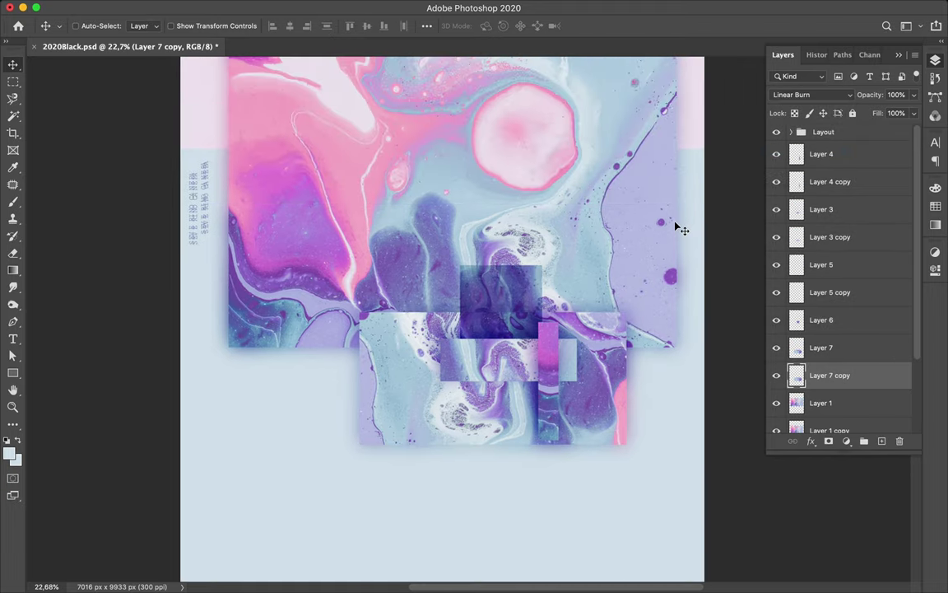
scroll(678, 226, "down", 2)
scroll(678, 228, "down", 1)
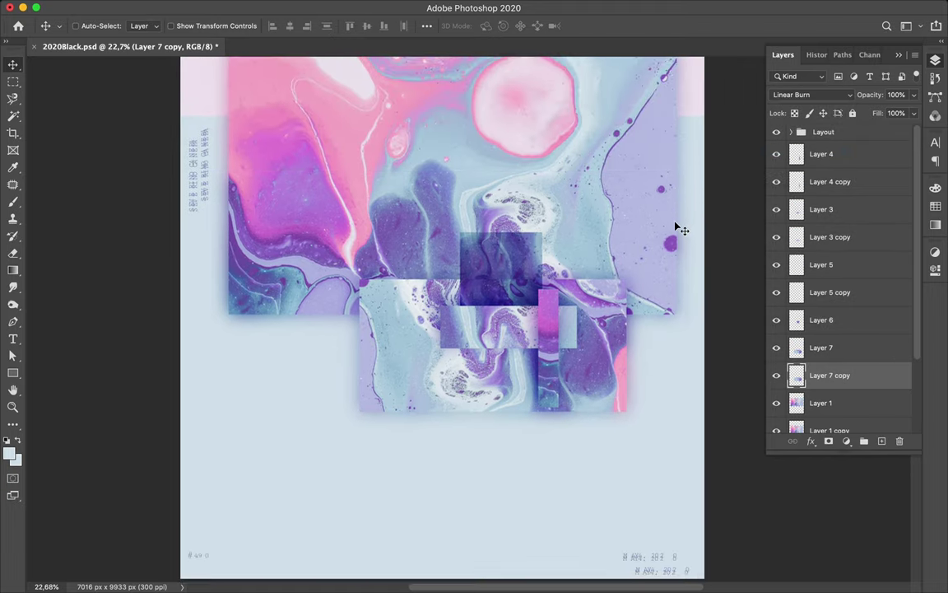
left_click(832, 326)
left_click_drag(833, 330, 831, 396)
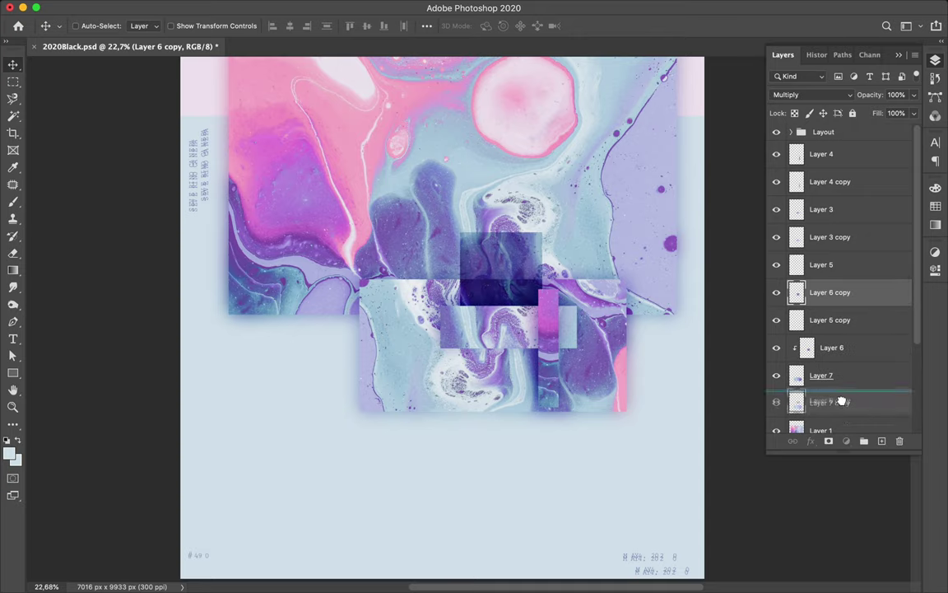
left_click_drag(513, 253, 533, 266)
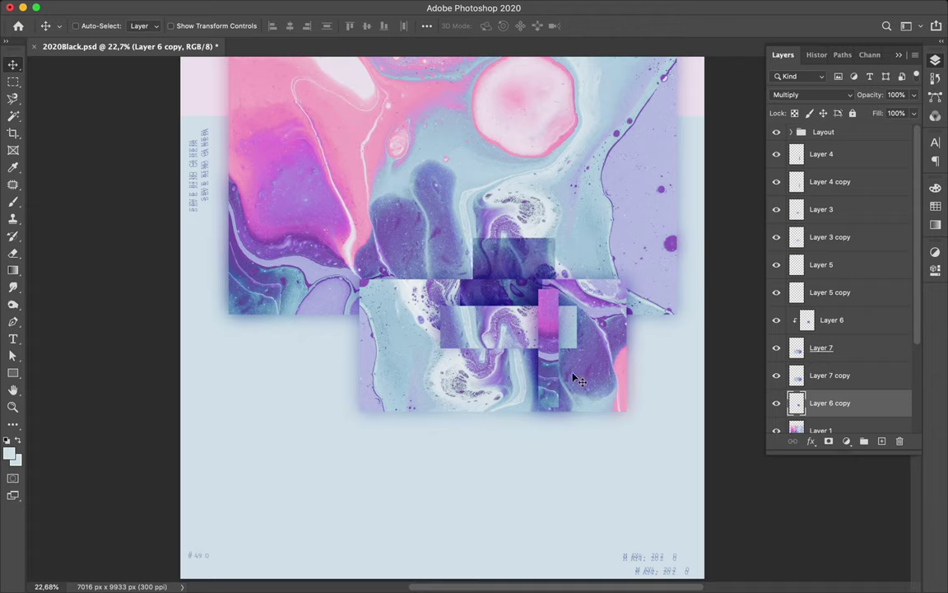
Move Layer 4 and Layer 4 copy down, and nudge the pink strip down-right.
scroll(579, 380, "up", 5)
left_click(499, 330, "ctrl")
left_click(556, 402, "ctrl+shift")
left_click_drag(556, 402, 556, 434)
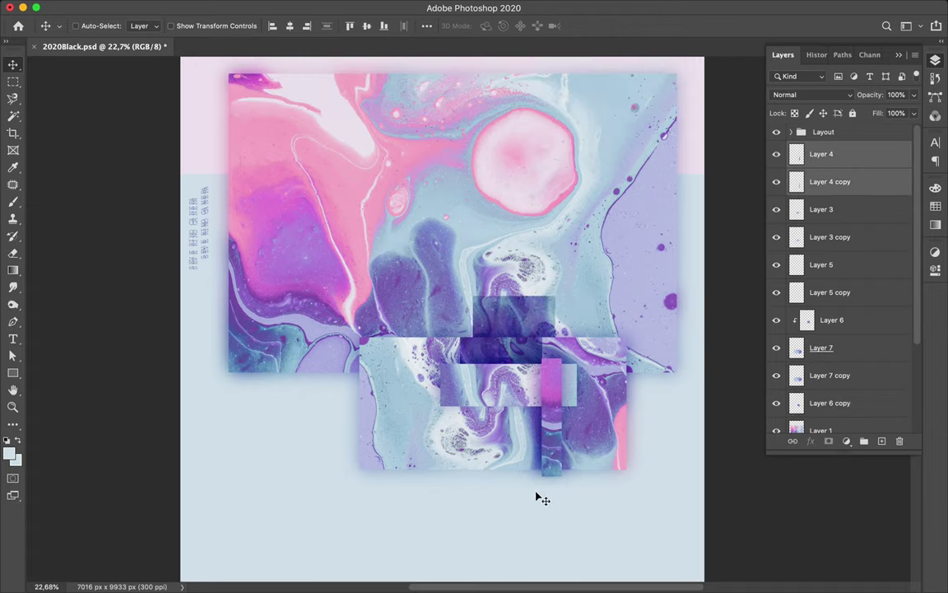
left_click_drag(548, 377, 555, 405)
scroll(493, 457, "up", 5)
Duplicate the APOLLO text and scale the copy up.
key("t")
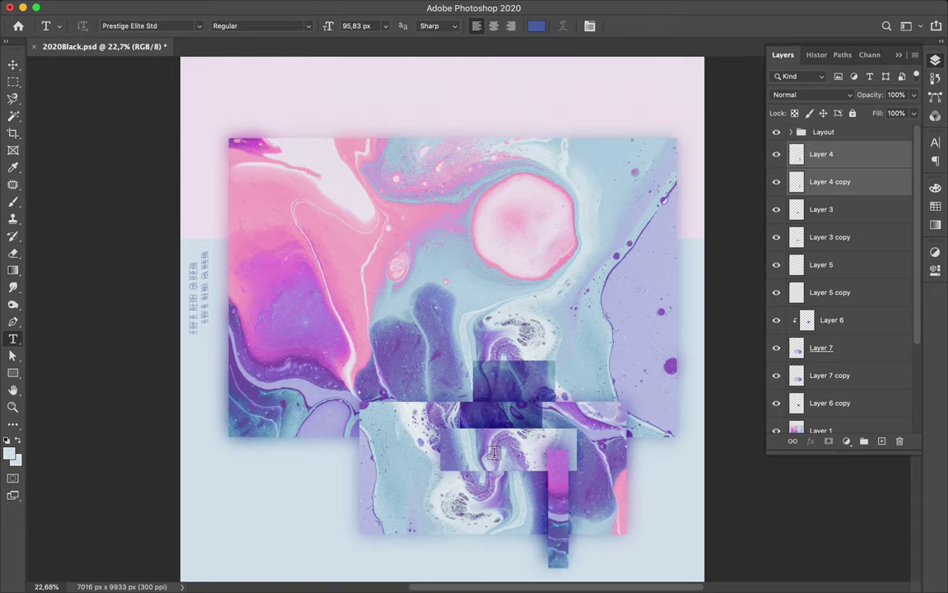
key("v")
scroll(338, 214, "up", 10)
mouse_move(204, 116)
left_mouse_down()
mouse_move(328, 221)
mouse_move(550, 325)
left_mouse_up()
key("ctrl+t")
key("Return")
Retype the APOLLO copy as AMALGAM and place it above the marble collage.
key("t")
double_click(482, 258)
left_click_drag(355, 258, 567, 258)
type("MALGAM")
key("Escape")
key("v")
left_click_drag(577, 220, 557, 241)
key("ctrl+minus")
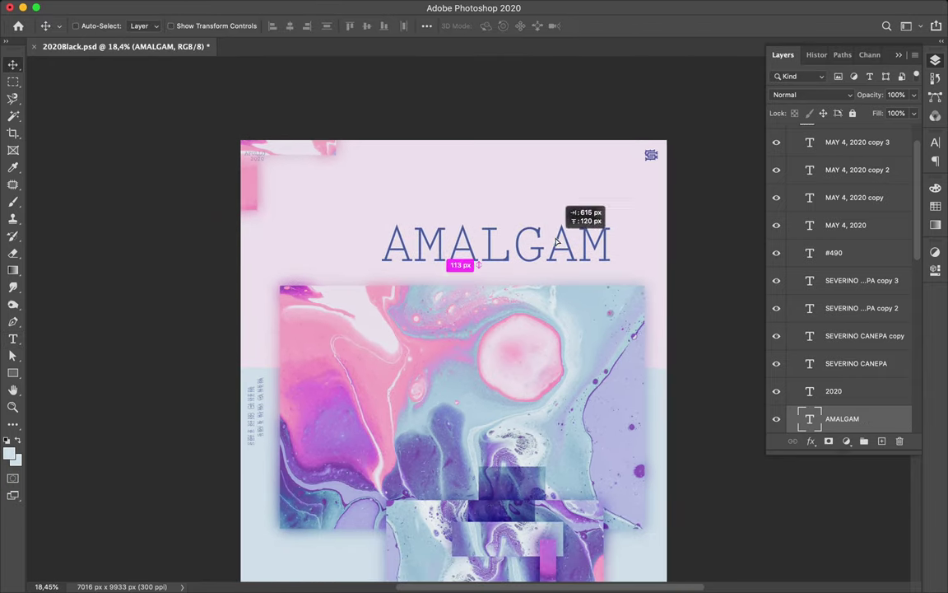
Widen the AMALGAM kerning between A and M and adjust its tracking.
double_click(441, 245)
key("ctrl+t")
key("alt+Right")
key("alt+Right")
key("alt+Right")
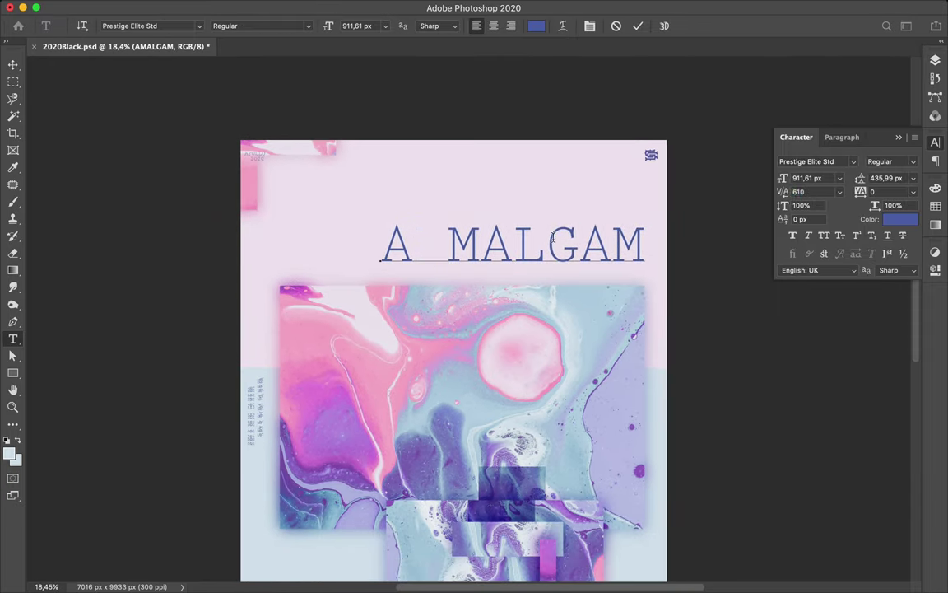
left_click_drag(783, 193, 783, 215)
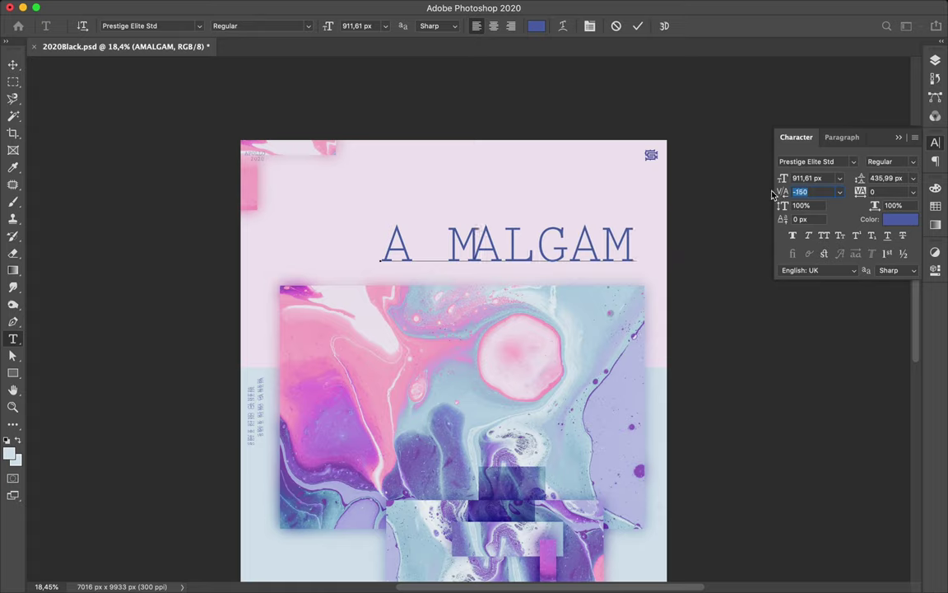
left_click(795, 192)
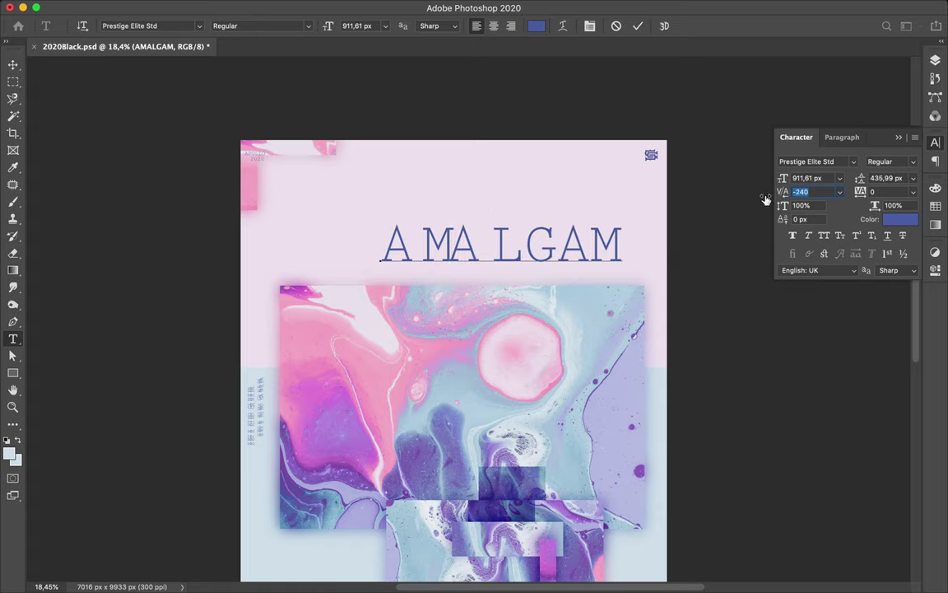
left_click_drag(772, 199, 778, 200)
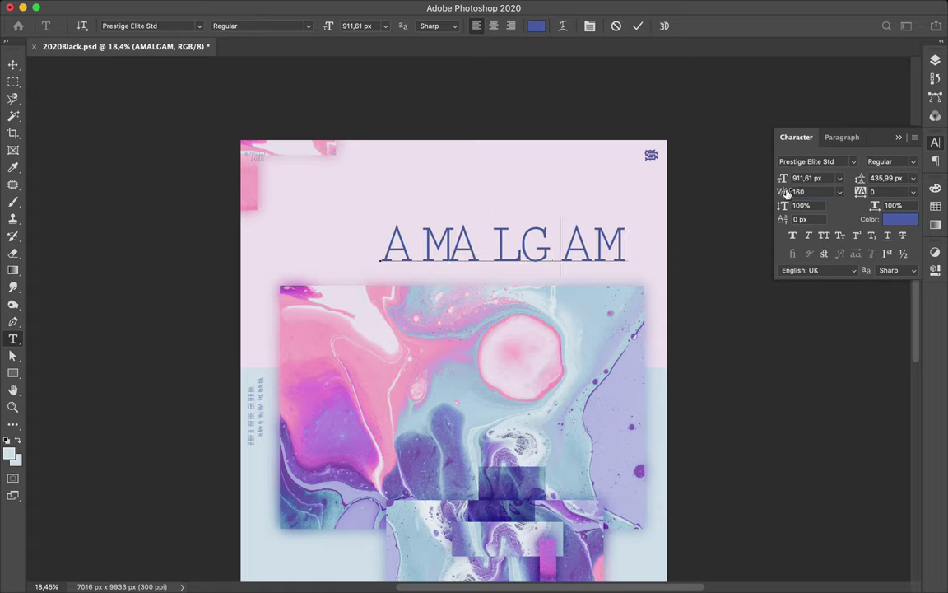
key("Escape")
key("v")
Duplicate AMALGAM to the top right, slide the other off the left, make it Bold Slanted.
left_click_drag(448, 249, 603, 214, "alt")
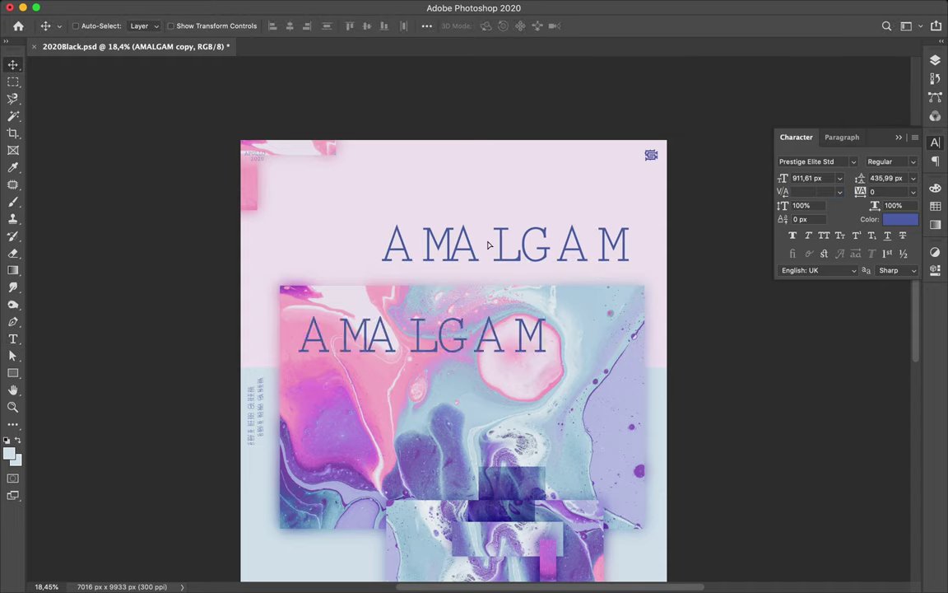
left_click_drag(421, 362, 282, 342)
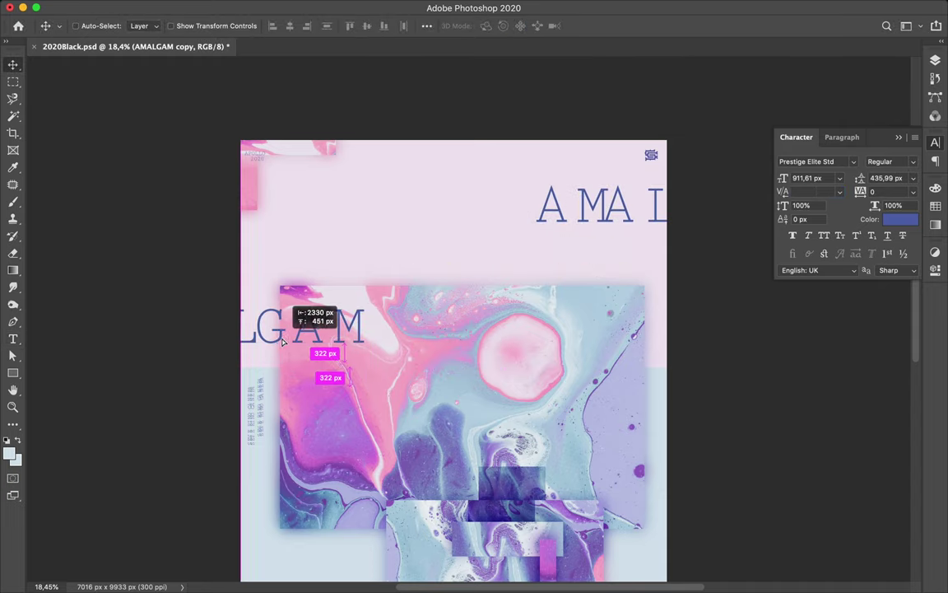
left_click(897, 161)
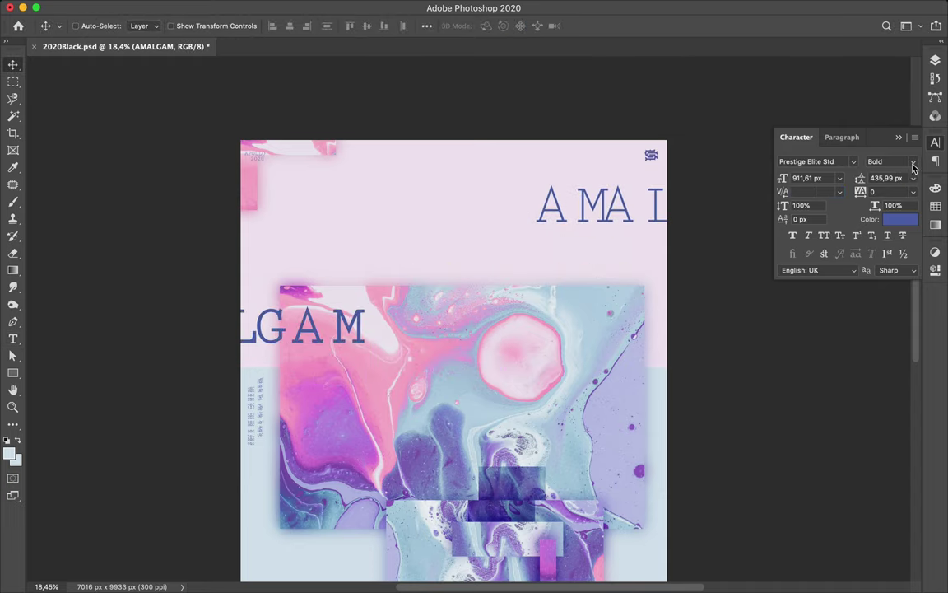
left_click(898, 161)
scroll(535, 239, "down", 3)
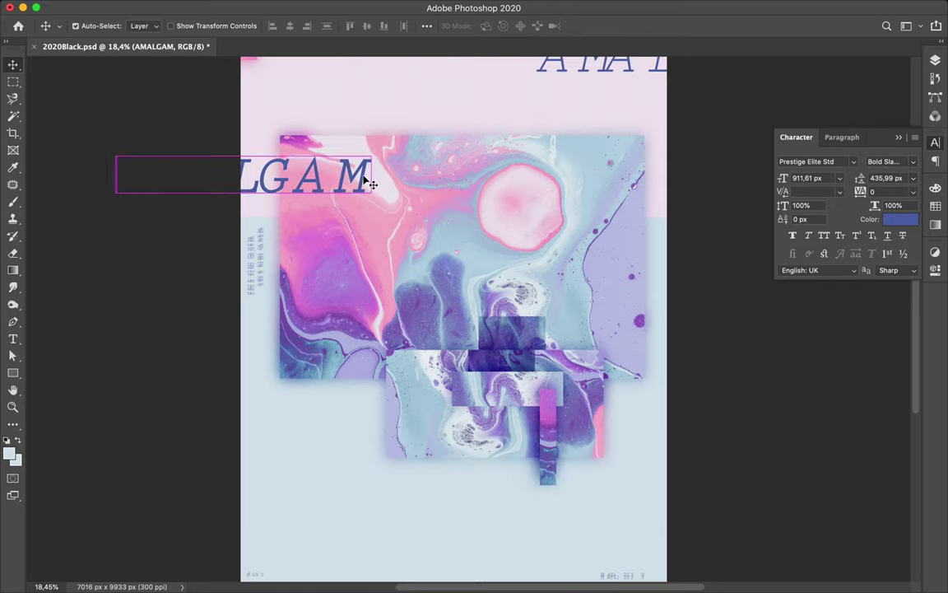
Enlarge the Bold Slanted AMALGAM and widen the gap before the final M.
key("ctrl+t")
left_click_drag(438, 141, 362, 177)
key("Return")
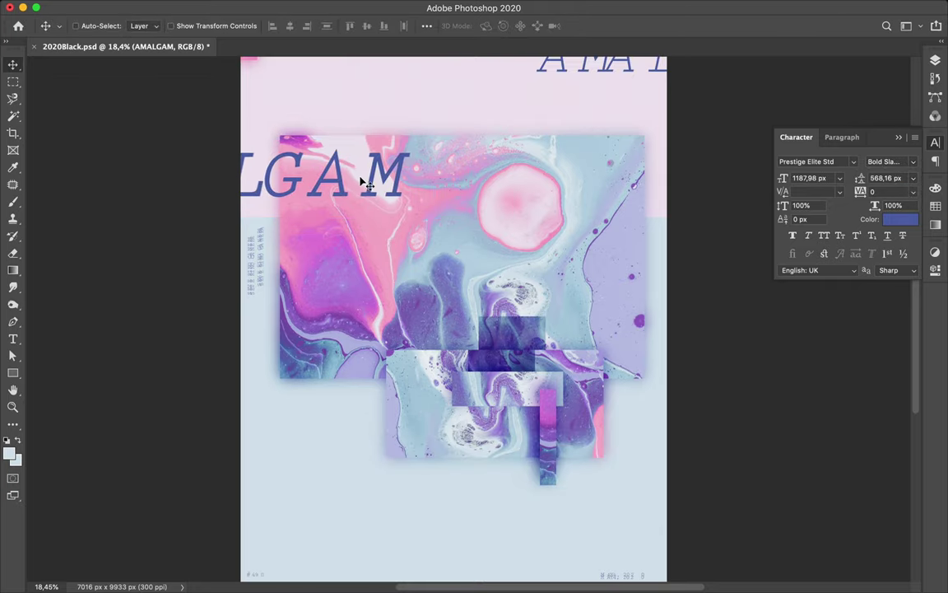
double_click(362, 176)
left_click_drag(783, 191, 852, 191)
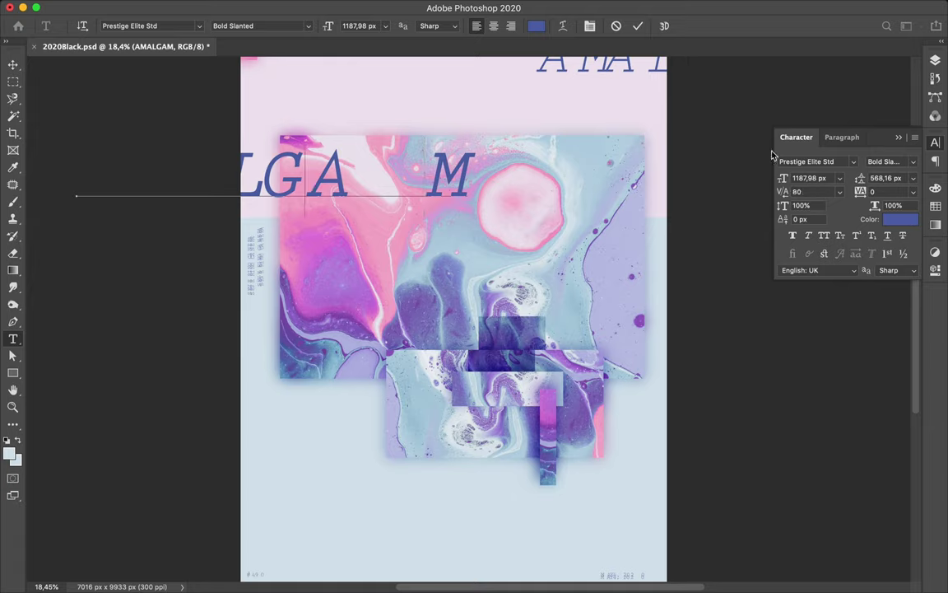
key("Escape")
key("v")
scroll(540, 205, "down", 2)
scroll(540, 206, "down", 1)
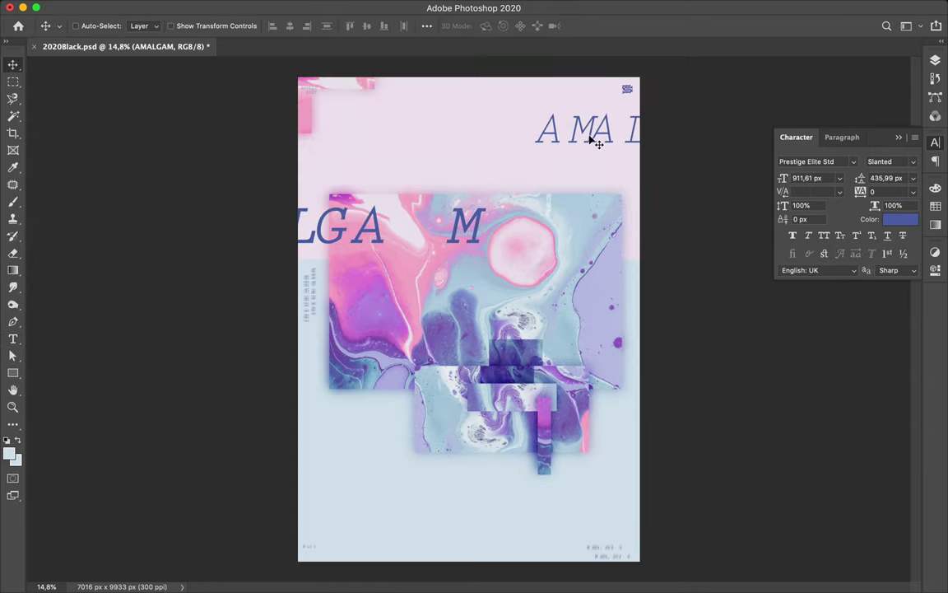
Kern the small APOLLO label to read 'A PO LLO' and tighten 2020 to -110 kerning.
scroll(340, 78, "up", 5)
scroll(271, 99, "up", 2)
double_click(213, 122)
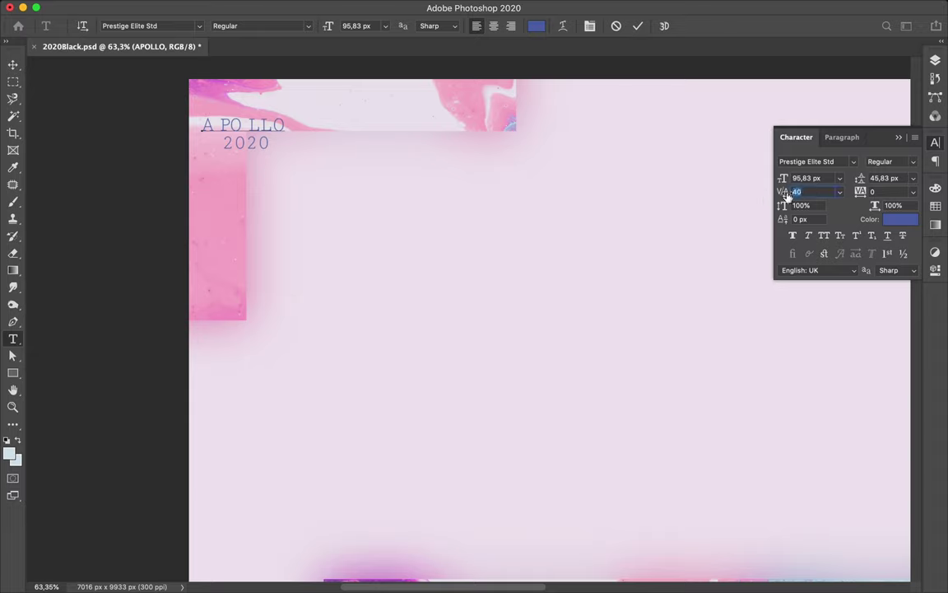
double_click(235, 142)
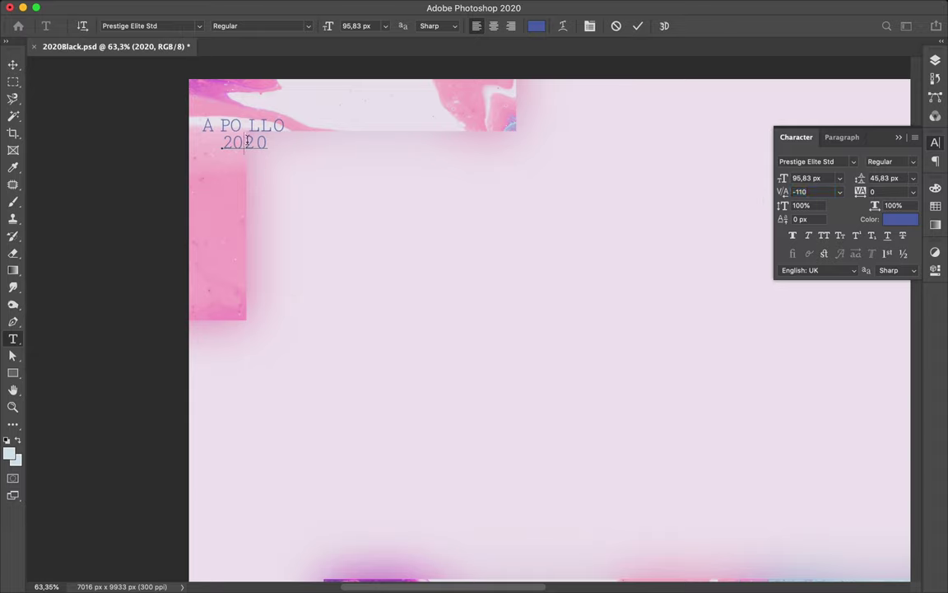
key("Escape")
key("v")
key("ctrl+0")
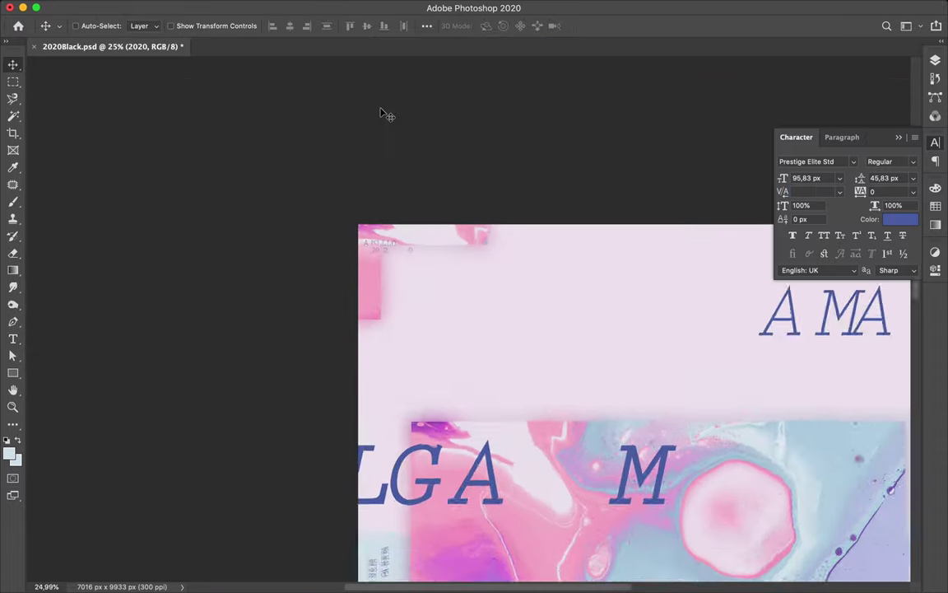
Enlarge the AMALGAM title slightly, then duplicate it and rotate the copy vertical.
key("ctrl+t")
left_click_drag(411, 194, 432, 199)
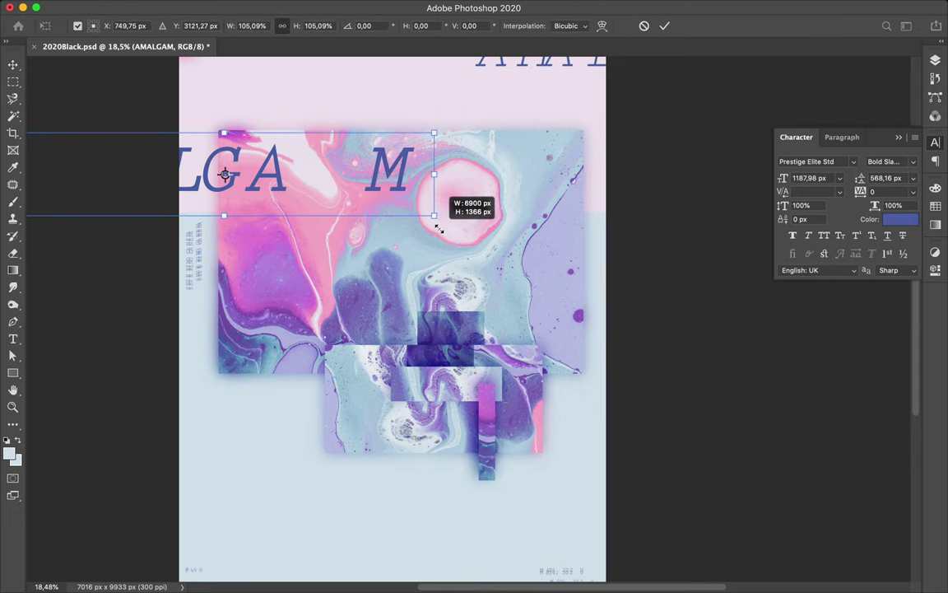
key("Return")
left_click_drag(510, 90, 321, 375)
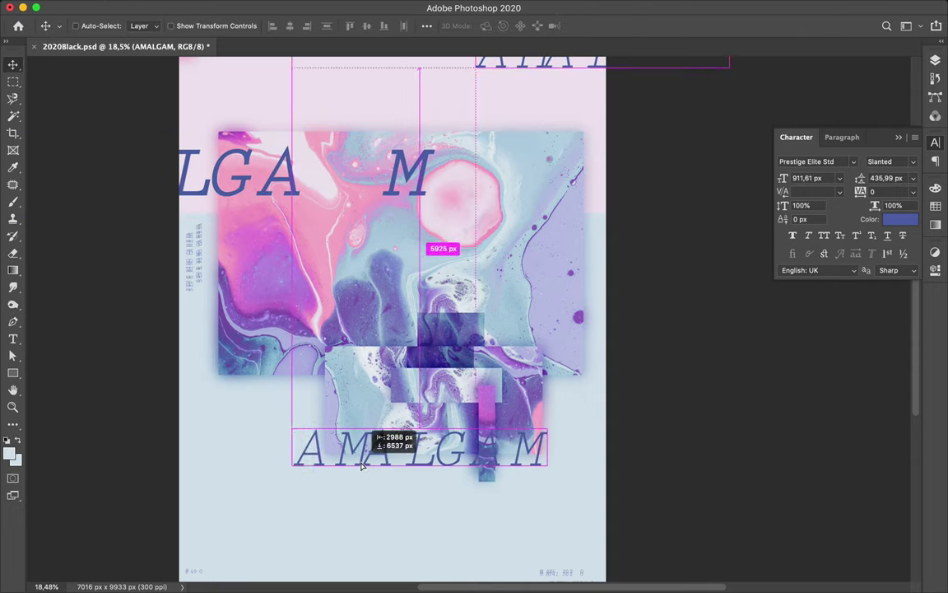
key("ctrl+t")
left_click_drag(473, 522, 491, 398)
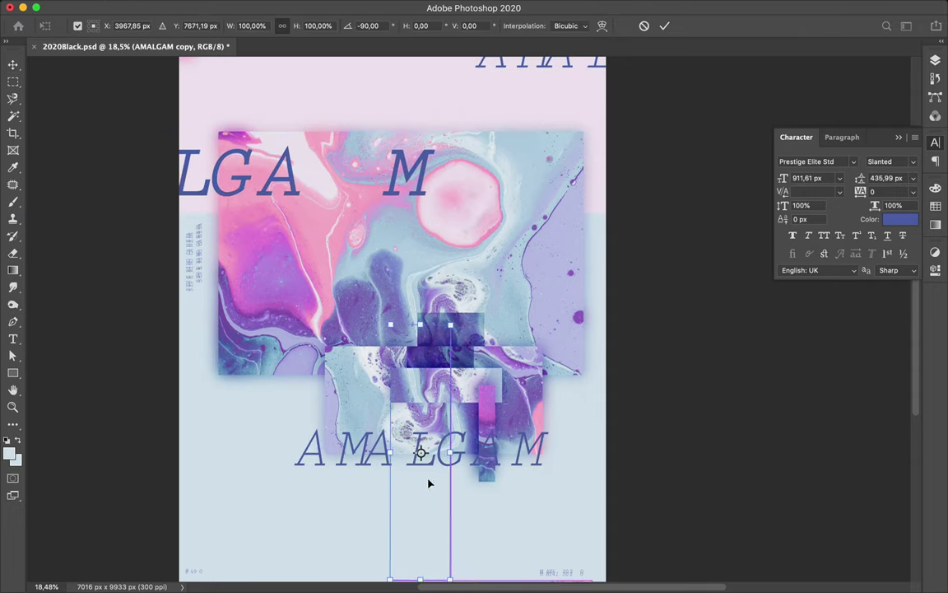
key("Return")
left_click_drag(430, 482, 327, 392)
Shrink the vertical AMALGAM copy into the lower-left marble slice and clip it there.
key("ctrl+t")
mouse_move(294, 251)
left_mouse_down()
mouse_move(287, 384)
mouse_move(306, 346)
left_mouse_up()
mouse_move(296, 387)
left_mouse_down()
mouse_move(355, 360)
mouse_move(358, 397)
left_mouse_up()
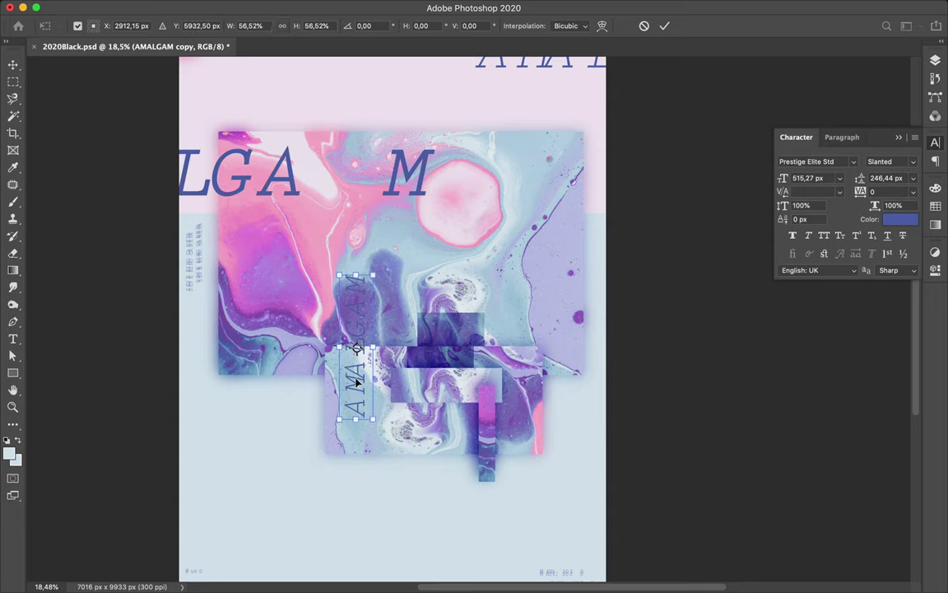
left_click_drag(358, 397, 356, 408)
left_click(936, 62)
mouse_move(848, 186)
left_mouse_down()
mouse_move(830, 298)
mouse_move(848, 216)
left_mouse_up()
Duplicate the vertical text to the right showing LGAM, and stretch the left copy.
left_click_drag(374, 329, 523, 288)
mouse_move(848, 225)
left_mouse_down()
mouse_move(865, 292)
mouse_move(848, 409)
left_mouse_up()
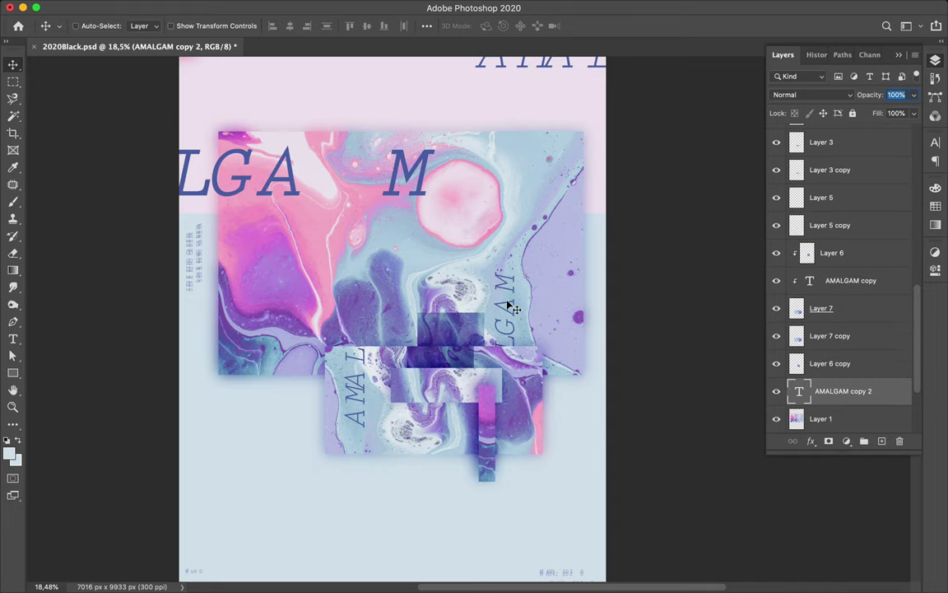
left_click_drag(511, 307, 507, 301)
scroll(455, 396, "up", 3)
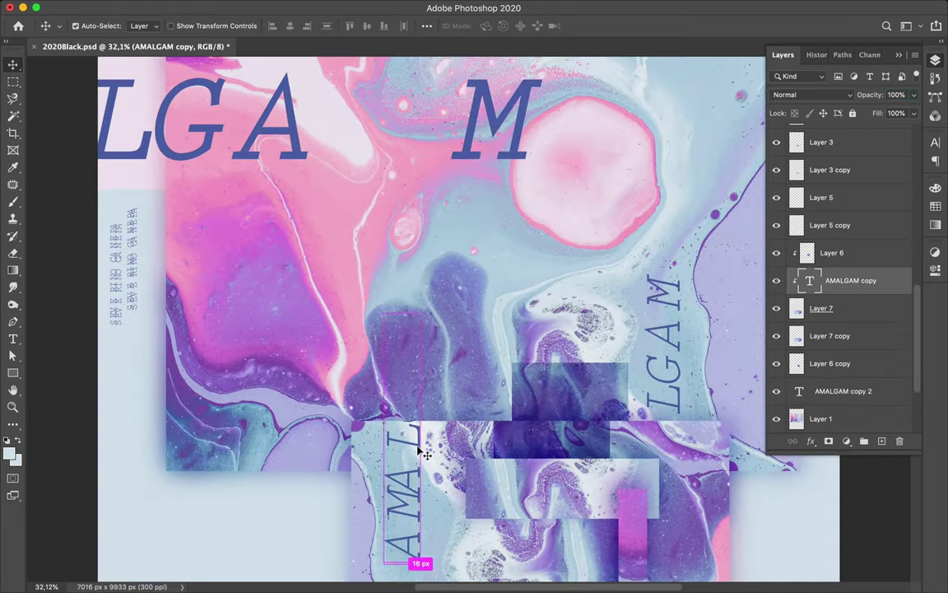
key("ctrl+t")
left_click_drag(412, 531, 410, 488)
key("Return")
Set the vertical AMALGAM text to Bold Slanted and save the poster.
left_click(935, 143)
left_click(889, 162)
left_click(904, 188)
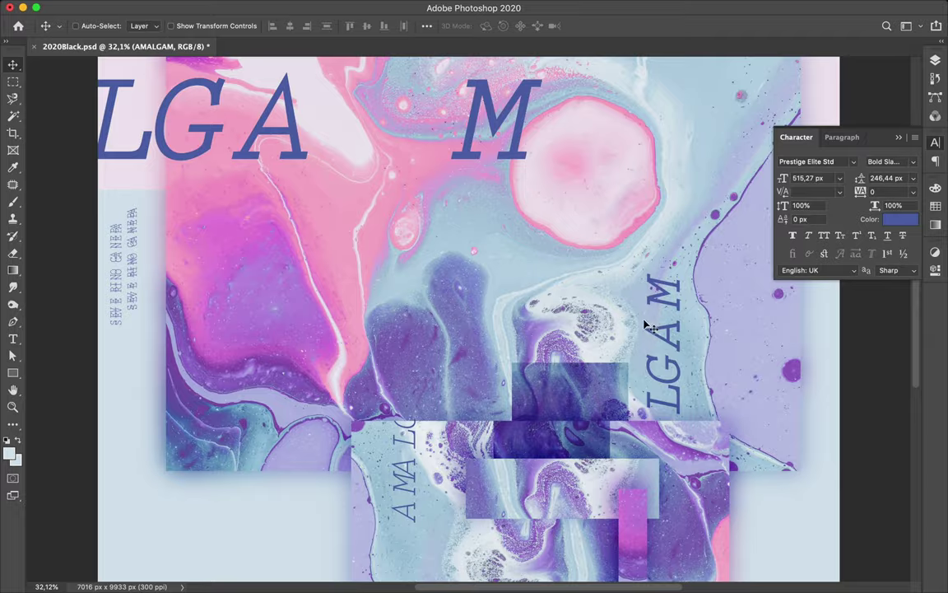
scroll(646, 325, "down", 3)
key("ctrl+s")
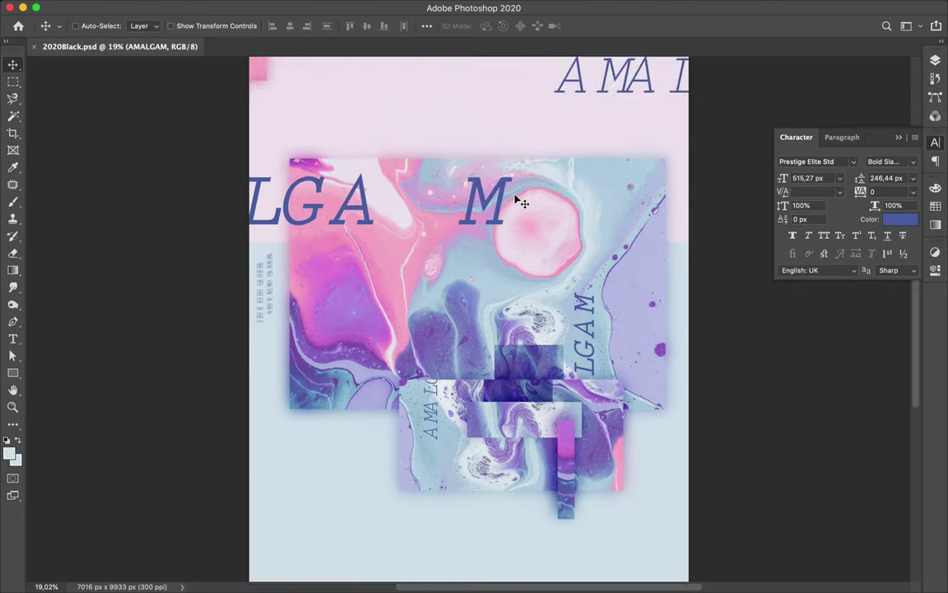
Scale the #490 copy about 2250% into huge numerals, with a copy placed at the top.
scroll(517, 200, "down", 3)
key("ctrl+t")
left_click_drag(338, 453, 737, 567)
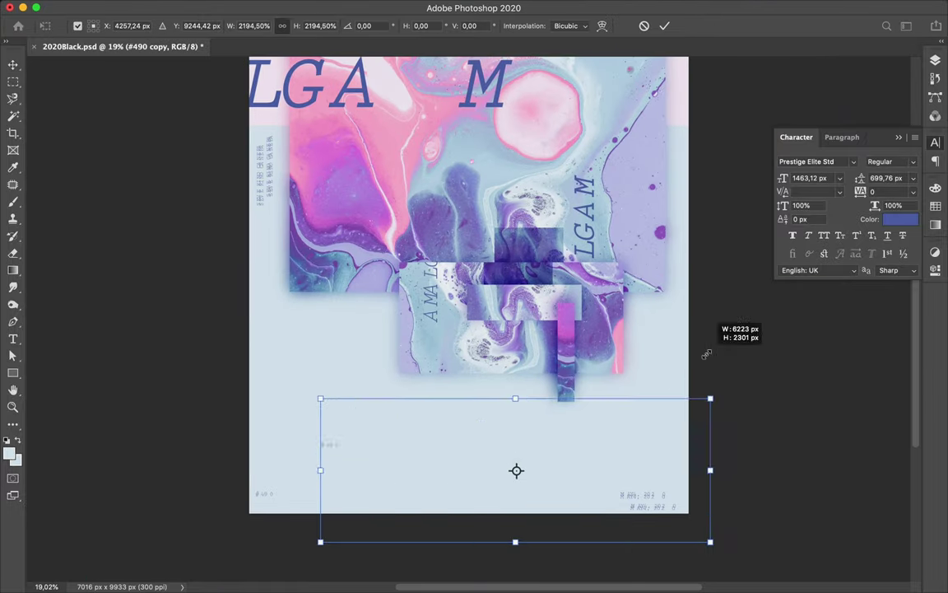
mouse_move(568, 494)
left_mouse_down()
mouse_move(582, 497)
mouse_move(586, 513)
left_mouse_up()
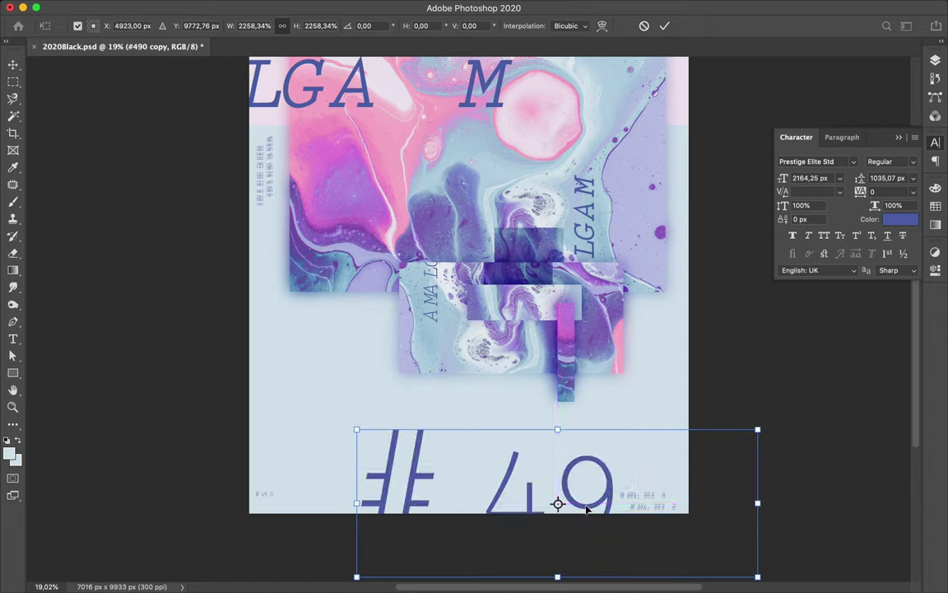
left_click_drag(607, 495, 606, 506)
key("Return")
left_click_drag(583, 212, 480, 206)
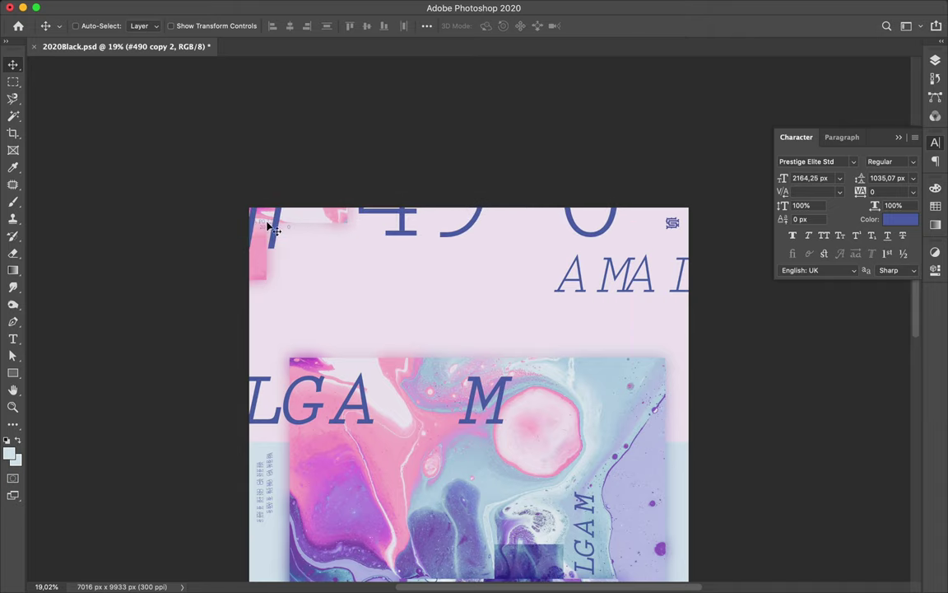
left_click_drag(275, 231, 286, 220)
Select the small APOLLO and 2020 layers and duplicate them repeatedly rightward.
left_click(935, 60)
scroll(856, 270, "down", 5)
left_click(863, 334)
scroll(864, 334, "down", 3)
left_click(839, 357, "shift")
mouse_move(292, 229)
left_mouse_down()
mouse_move(360, 229)
mouse_move(329, 229)
mouse_move(339, 234)
mouse_move(327, 240)
mouse_move(328, 262)
mouse_move(296, 239)
mouse_move(329, 267)
left_mouse_up()
scroll(327, 241, "up", 3)
scroll(457, 272, "right", 5)
scroll(457, 271, "down", 3)
Add a new empty Layer 9 above the Layer 1 marble image.
scroll(553, 277, "up", 3)
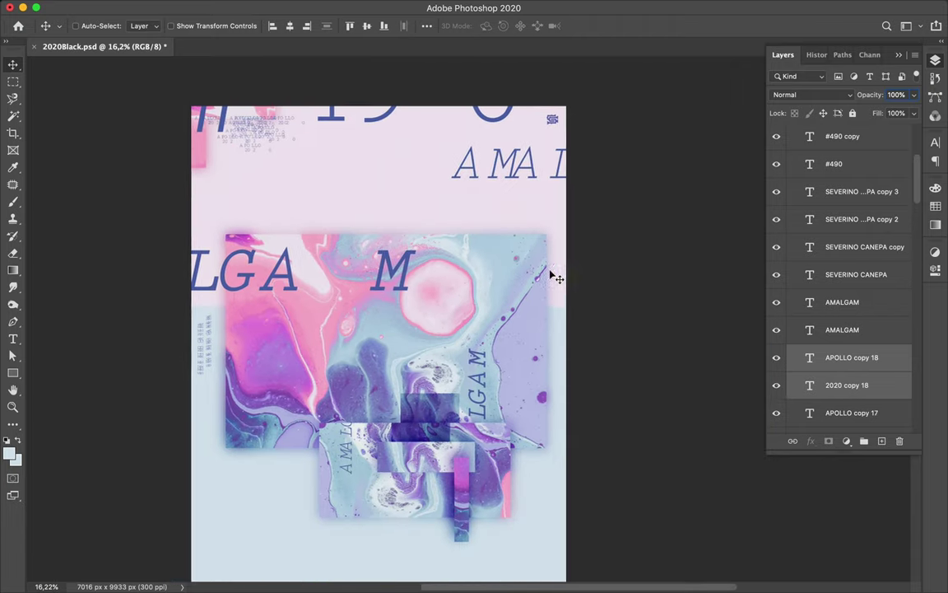
key("ctrl+shift+alt+n")
key("b")
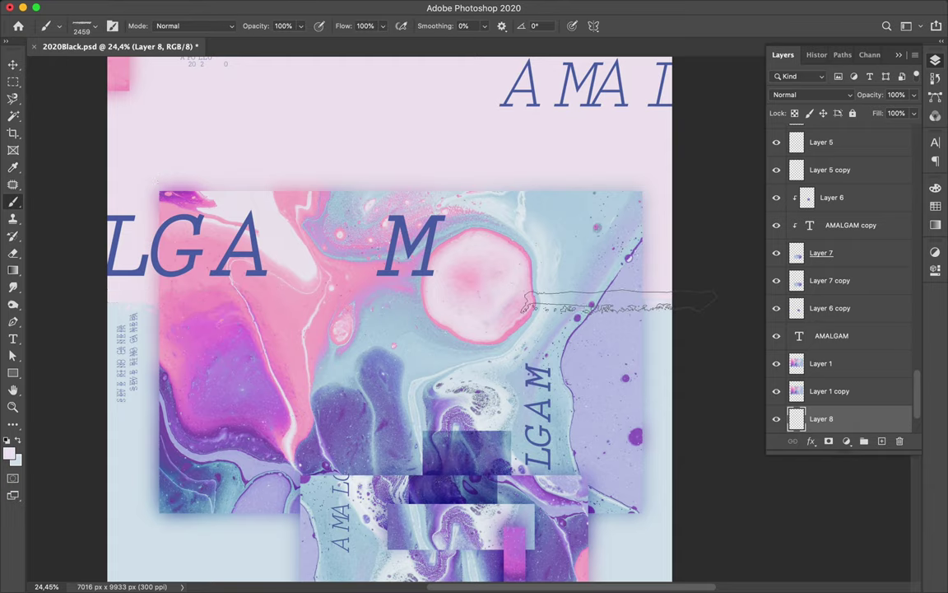
key("v")
scroll(599, 287, "down", 3)
left_click(823, 363)
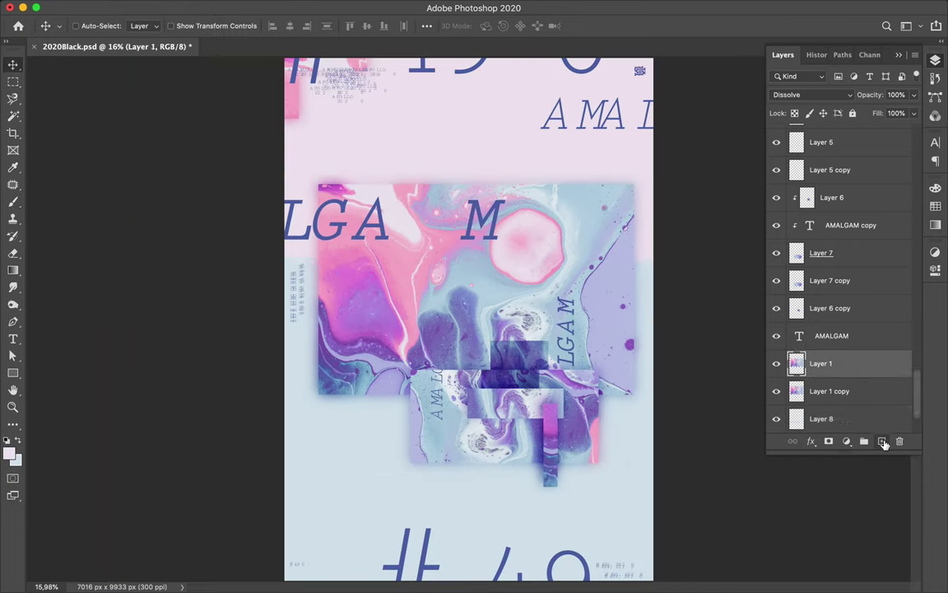
Choose the Thin_grunge_stripe_03 brush with black as the painting colour.
key("b")
left_click(93, 26)
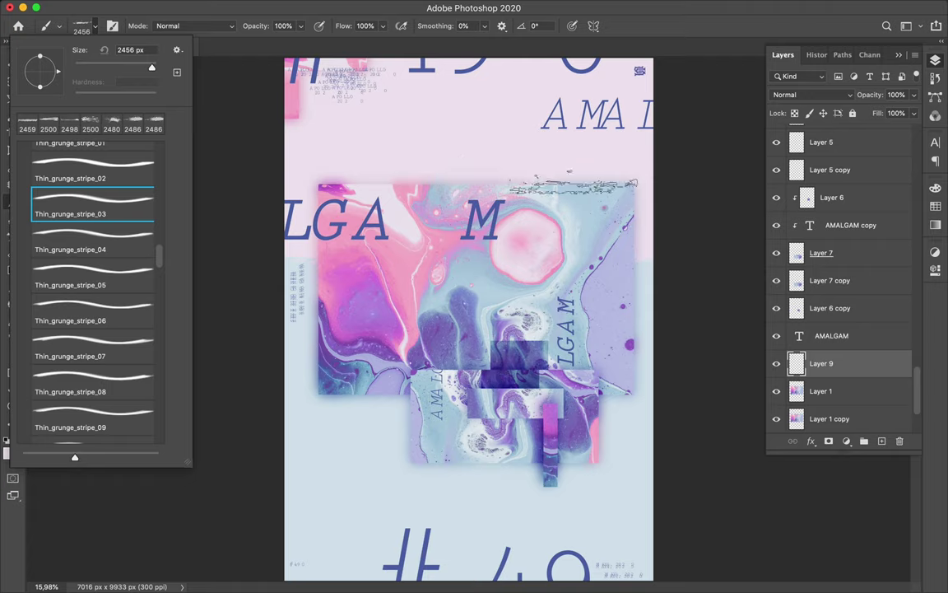
left_click(8, 452)
key("Escape")
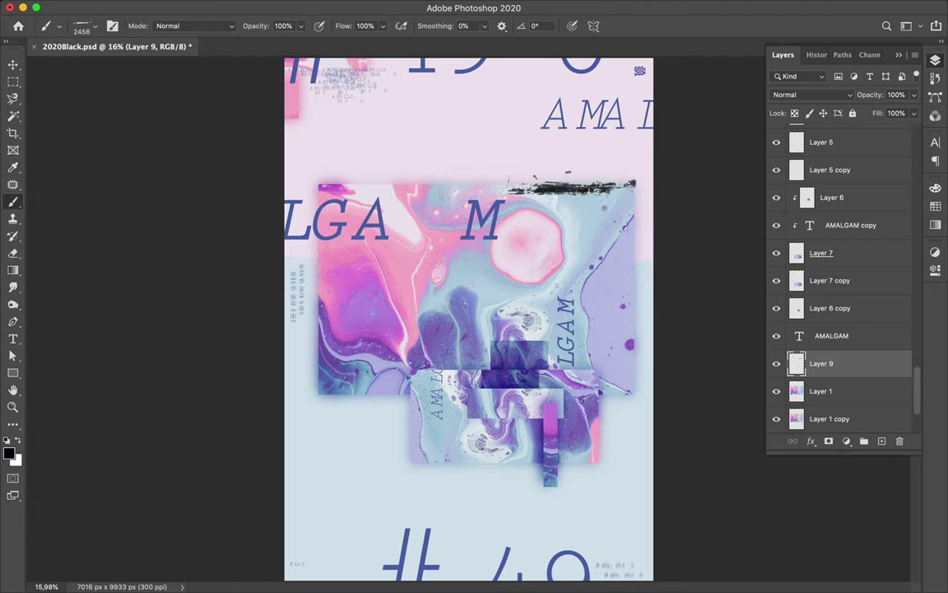
left_click(822, 398)
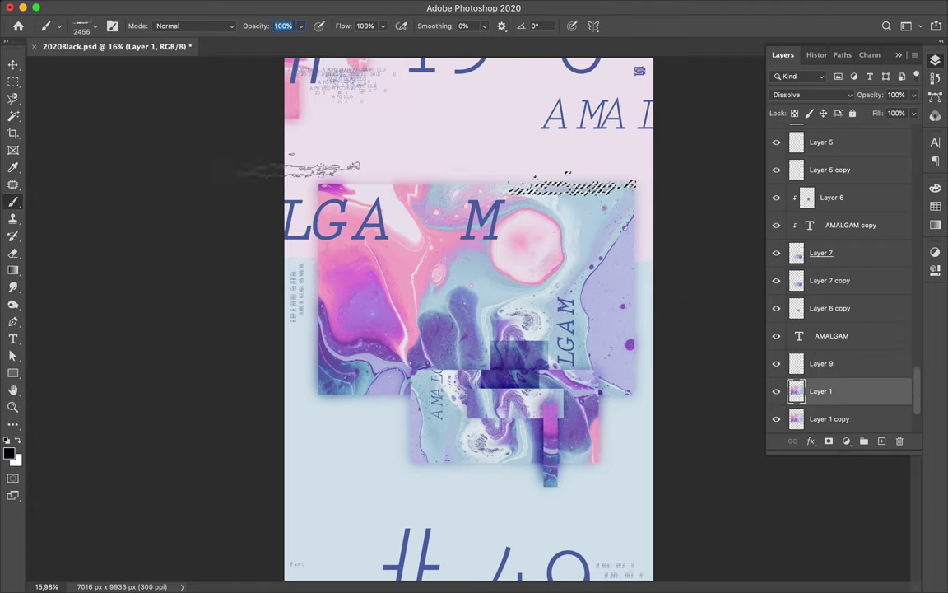
key("v")
Switch between Layer 1 and Layer 9, ending on Layer 9 ready to paint.
key("b")
left_click(57, 25)
left_click(874, 368)
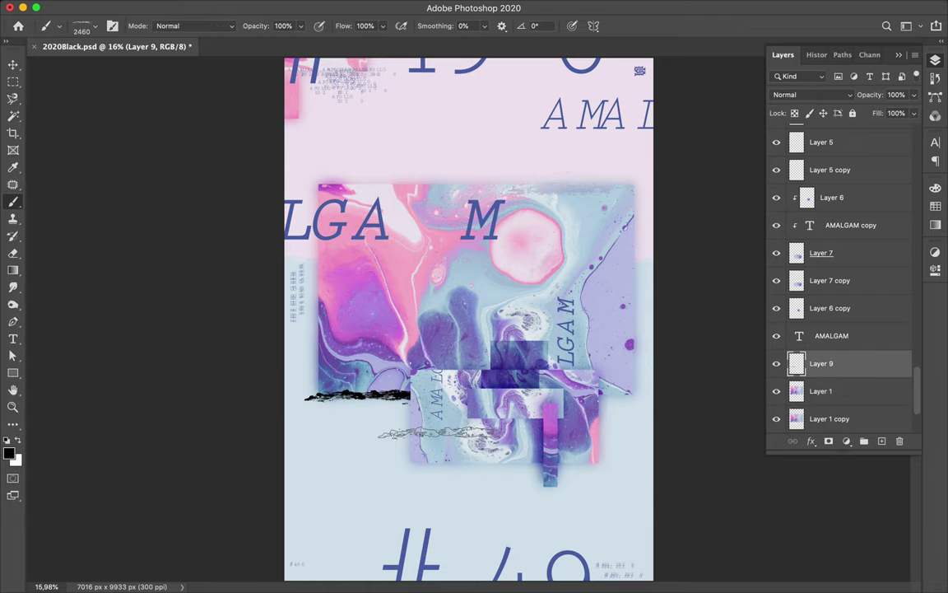
key("v")
left_click(866, 397)
left_click(866, 363)
scroll(342, 387, "up", 2)
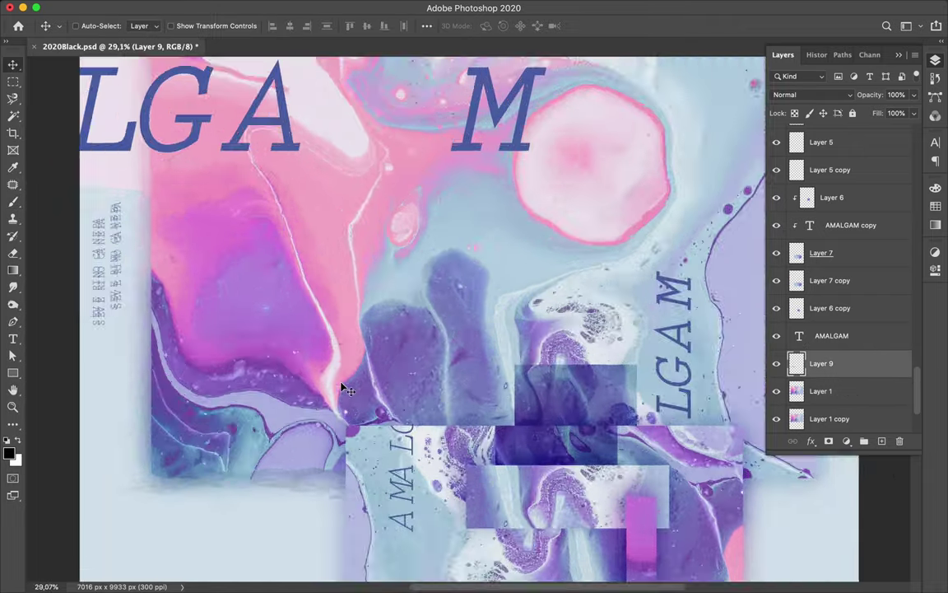
Move the trial grunge stroke lower on the poster.
scroll(343, 387, "up", 3)
left_click_drag(343, 387, 345, 465)
scroll(372, 377, "down", 2)
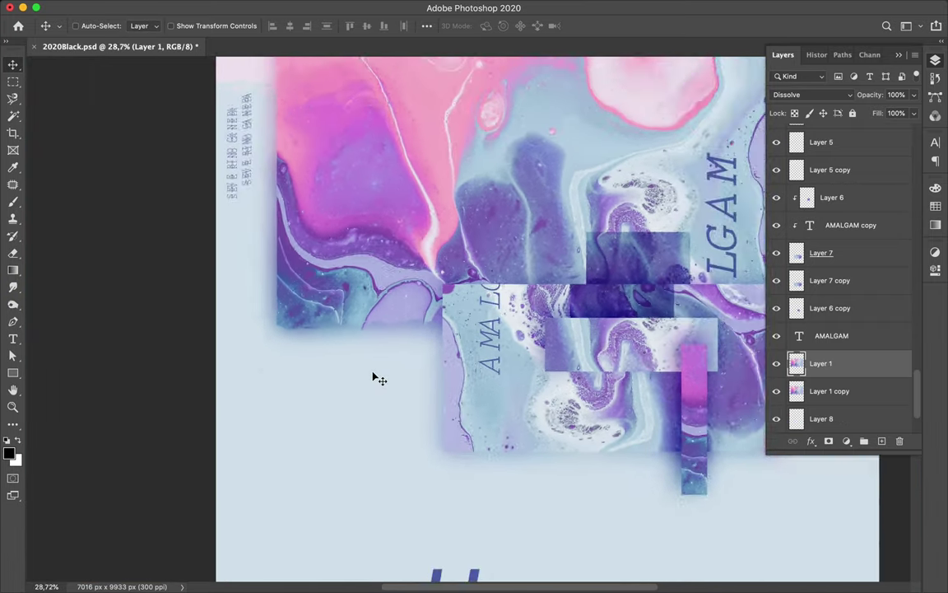
scroll(372, 377, "down", 2)
Choose the Thin_grunge_stripe_05 brush at a 90° angle and select Layer 1.
key("b")
left_click(82, 25)
left_click(93, 292)
left_click(547, 27)
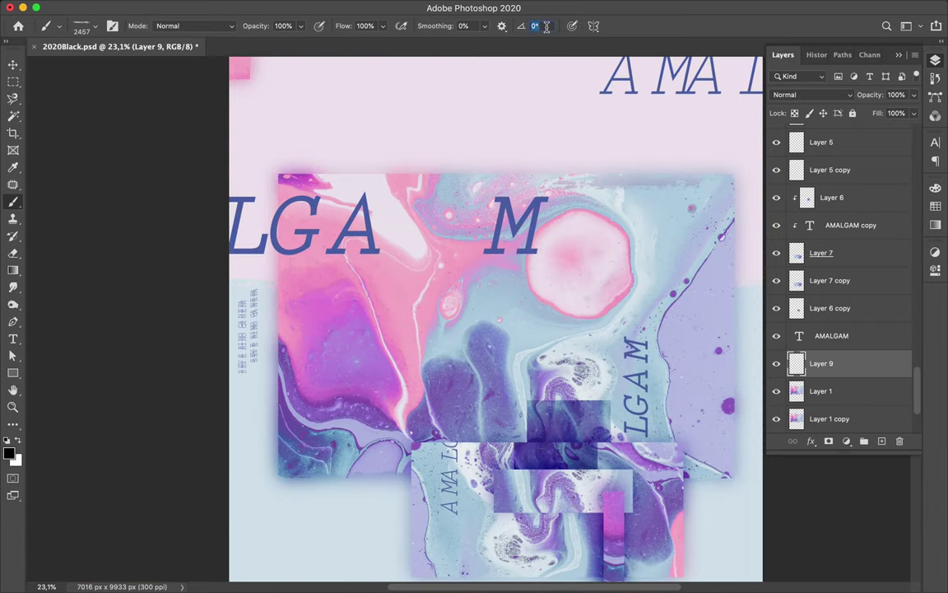
type("90")
key("v")
left_click(848, 396)
key("b")
Switch to the Thin_grunge_stripe_06 brush and hide the grunge stroke layer to compare.
key("m")
key("b")
left_click(80, 28)
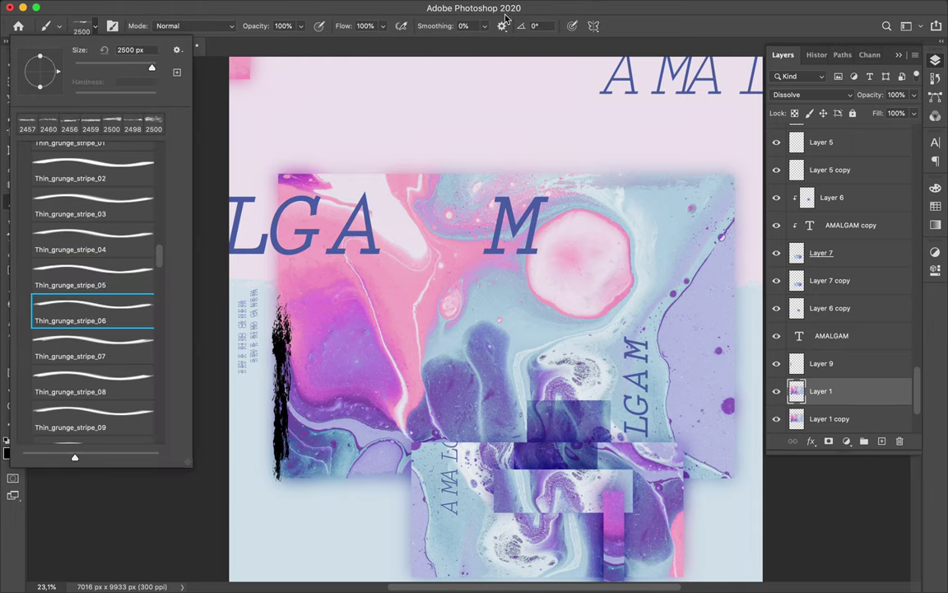
left_click(537, 27)
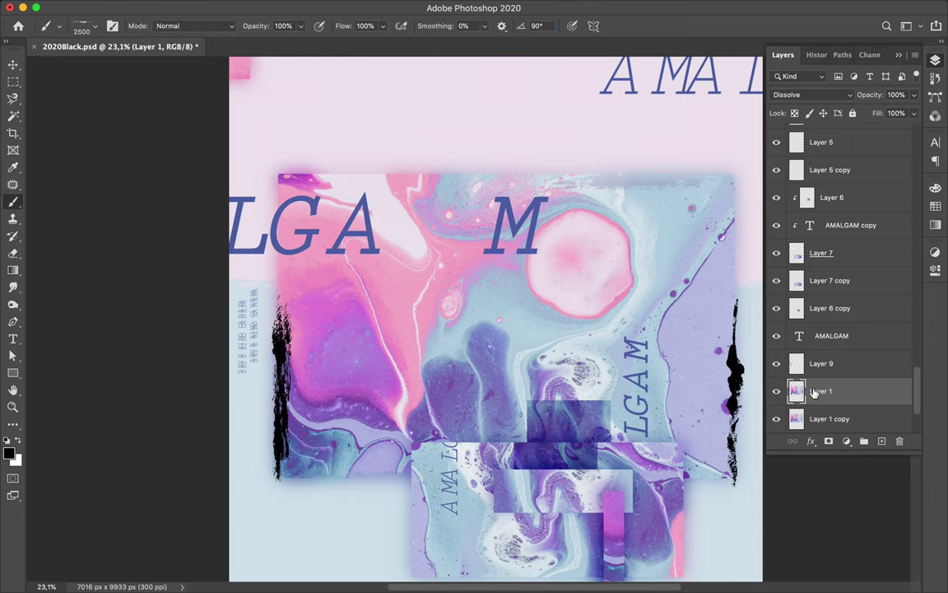
left_click(827, 367)
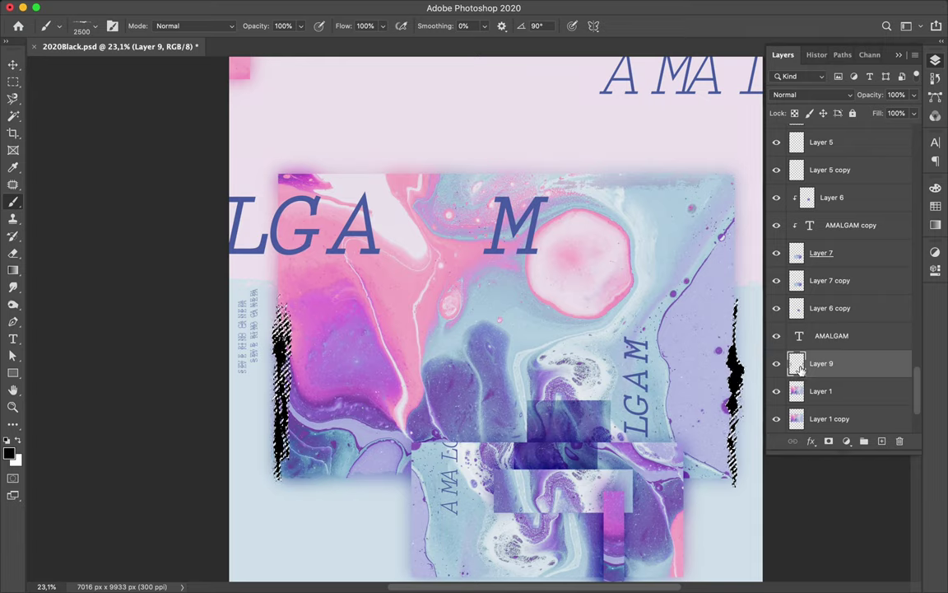
left_click(823, 391)
Show the grunge strokes again and stamp one at the lower right edge.
key("m")
left_click(777, 363)
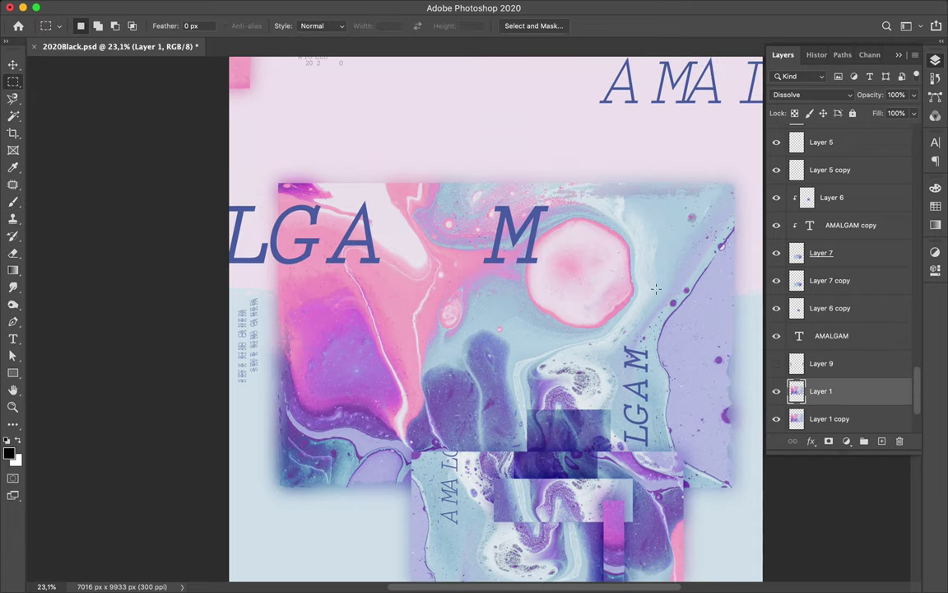
left_click(777, 363)
left_click(823, 363)
key("b")
left_click(90, 25)
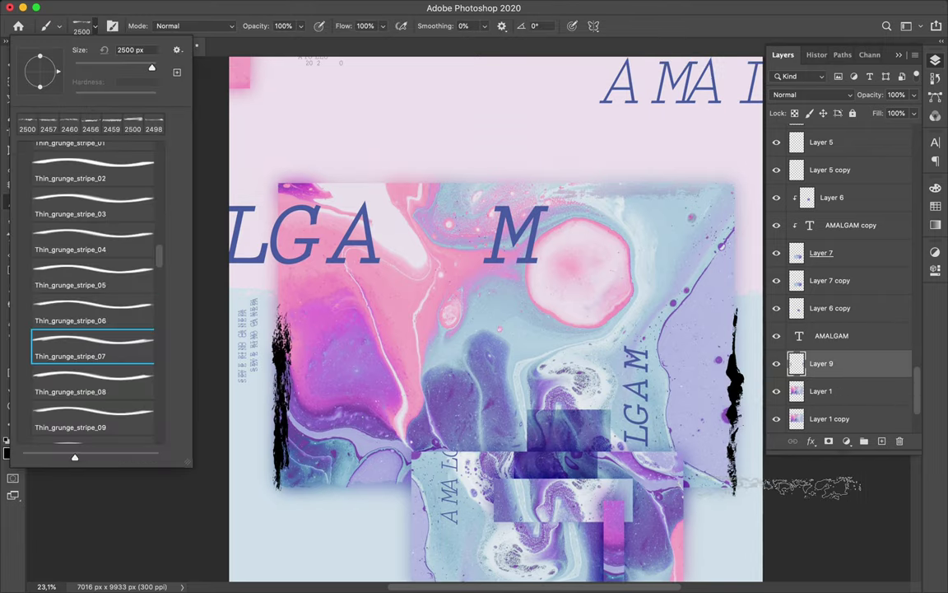
left_click(724, 486)
Raise the grunge layer just under Layer 5 copy and stamp a black streak below the lower slice.
key("m")
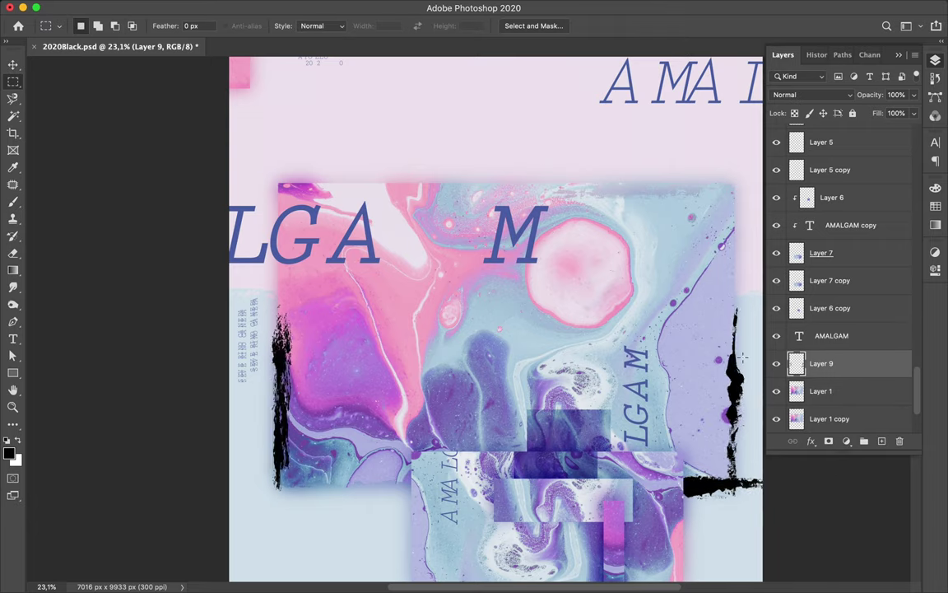
key("v")
scroll(620, 321, "down", 3)
key("ctrl+bracketright")
key("ctrl+bracketright")
key("ctrl+bracketright")
key("ctrl+bracketright")
key("ctrl+bracketright")
key("ctrl+bracketright")
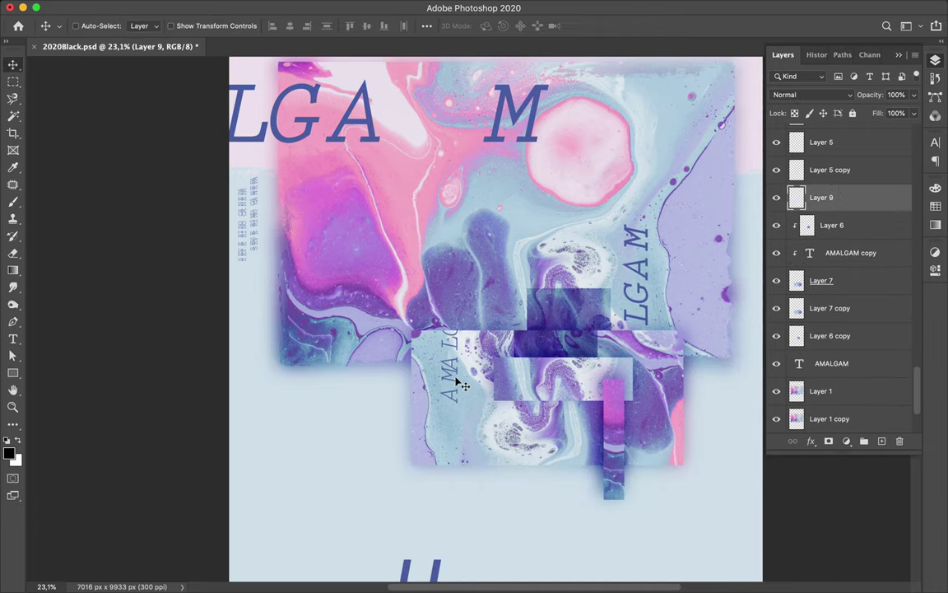
key("b")
left_click(91, 26)
left_click(49, 387)
left_click(468, 469)
Delete the grunge stroke layer, leaving Layer 6 active.
left_click(850, 280)
left_click(831, 225)
left_click(838, 198)
key("m")
key("Delete")
scroll(605, 268, "up", 2)
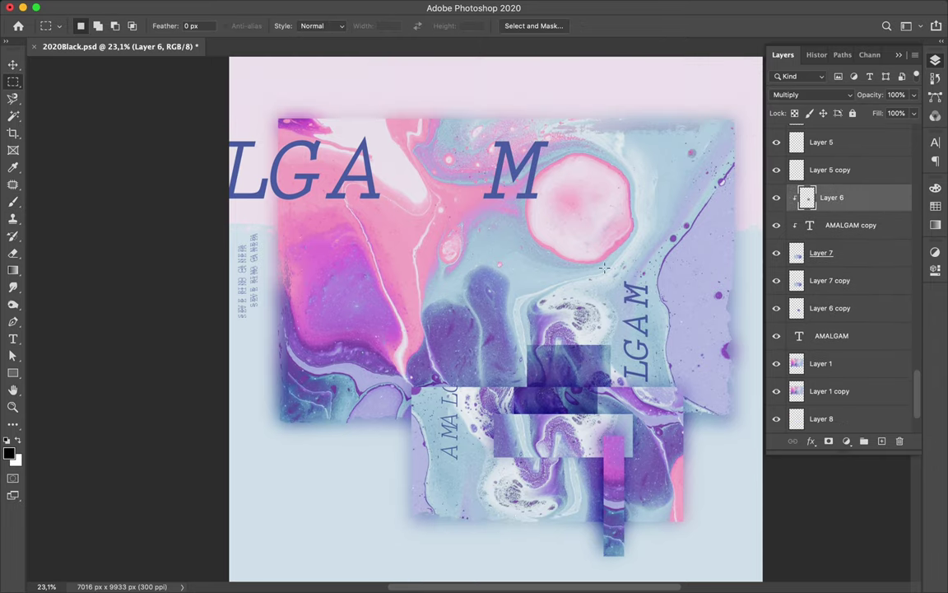
Add a new empty layer below AMALGAM and shift the Layer 9 content right.
key("b")
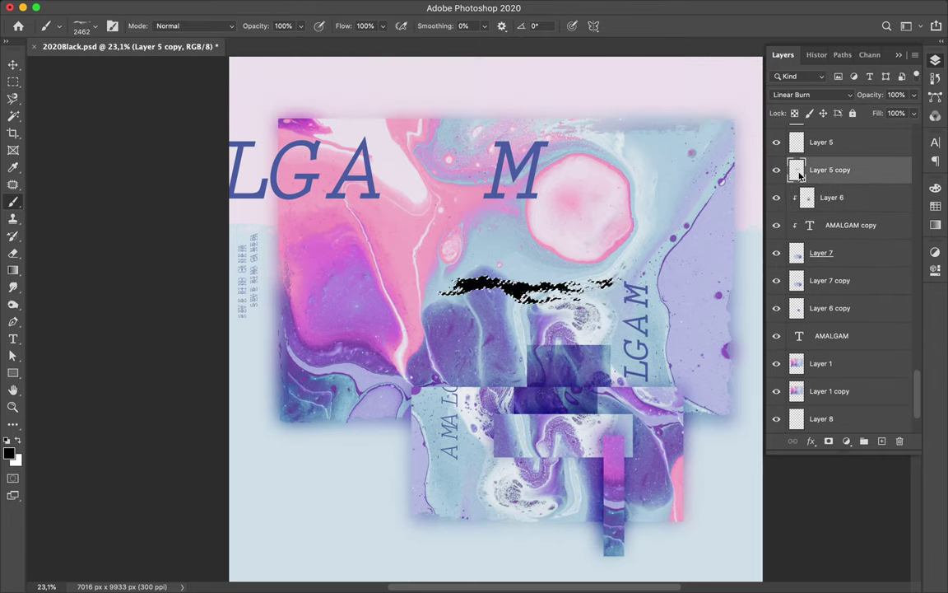
left_click(831, 335)
key("ctrl+shift+alt+n")
key("v")
mouse_move(330, 341)
left_mouse_down()
mouse_move(716, 476)
mouse_move(716, 330)
left_mouse_up()
key("ctrl+t")
key("Return")
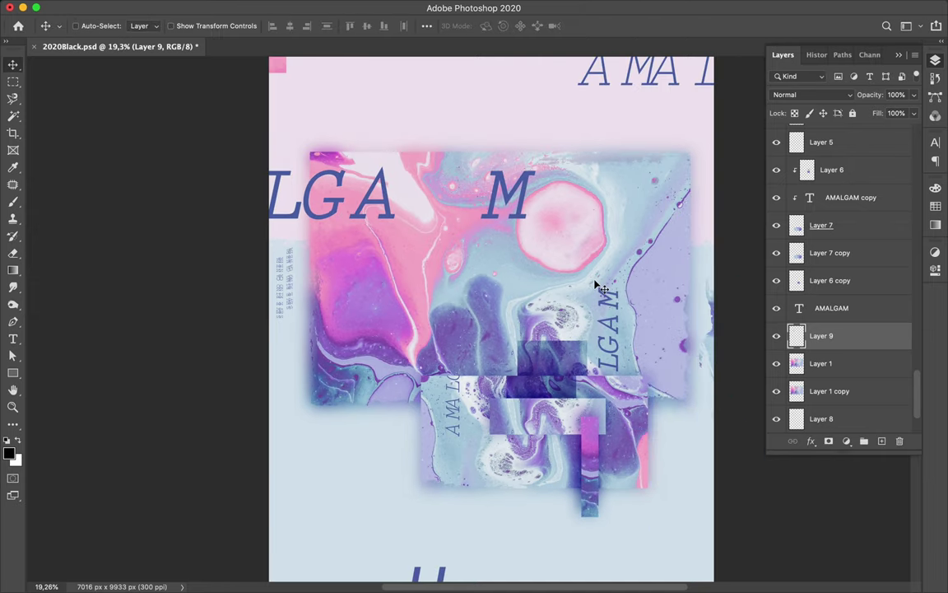
On Layer 5, paint a black Dusty_grunge_stripe_07 stroke across the M.
left_click(848, 142)
key("b")
left_click(87, 26)
left_click(92, 321)
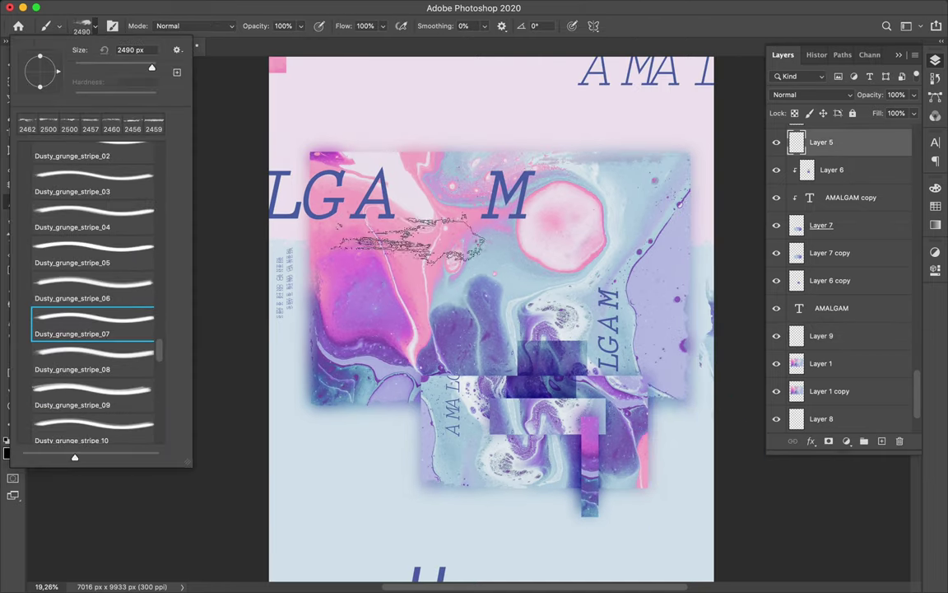
key("Return")
left_click_drag(461, 226, 494, 230)
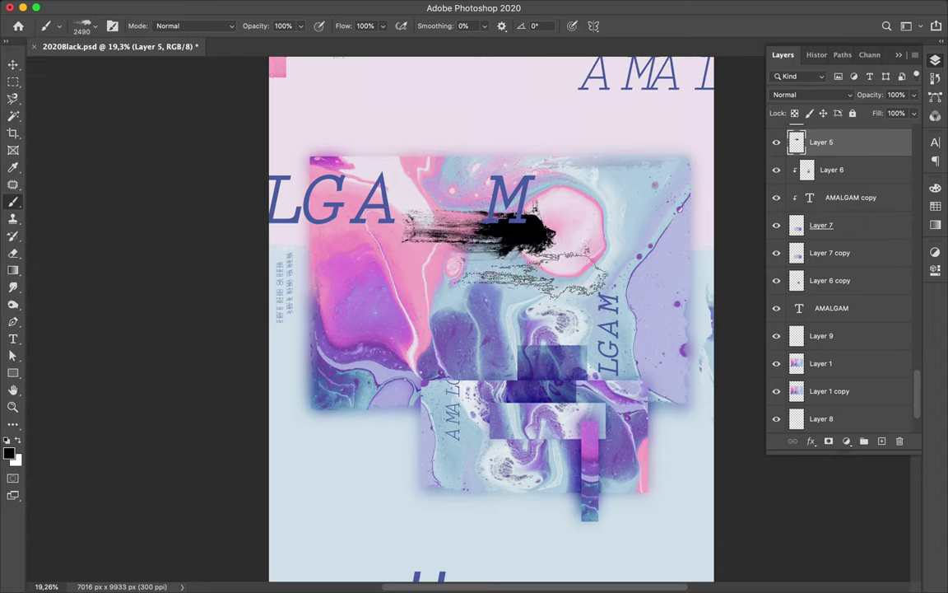
Copy a stroke-shaped marble sliver to a new layer and place it beside the top AMA.
scroll(527, 270, "up", 3)
key("e")
right_click(577, 173)
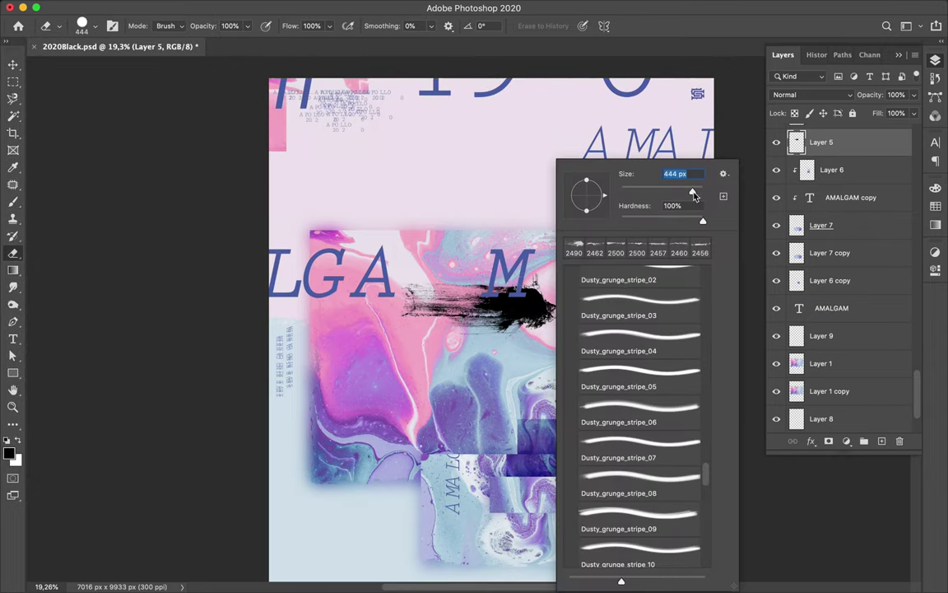
key("ctrl+z")
key("v")
key("ctrl+shift+z")
key("ctrl+z")
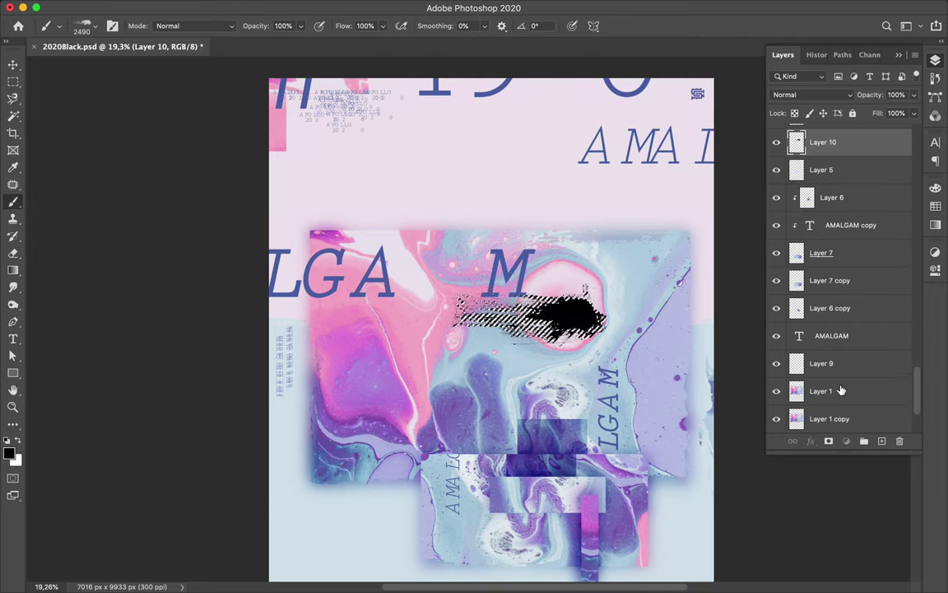
left_click_drag(568, 315, 580, 144)
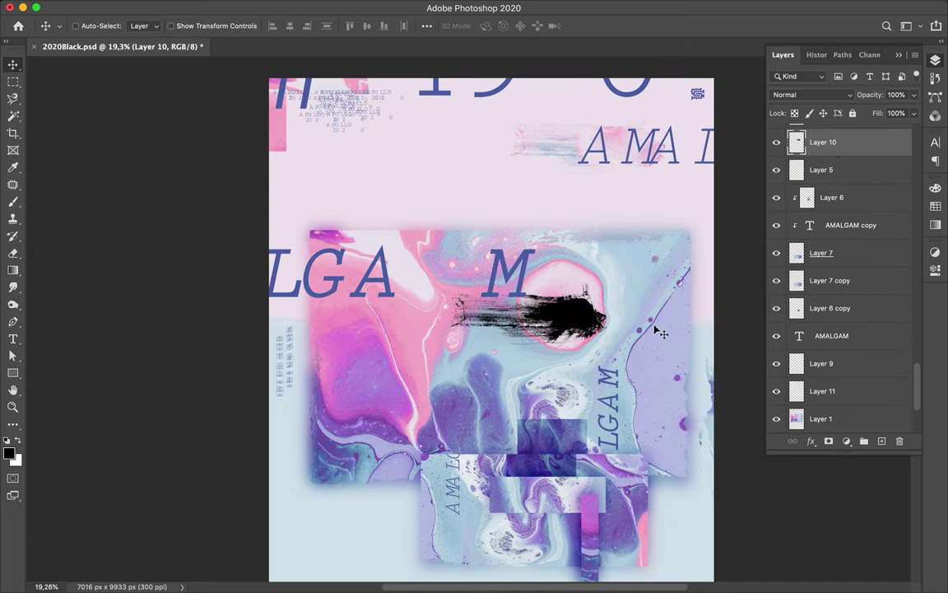
Collapse the expanded folders in the brush presets list.
left_click(83, 25)
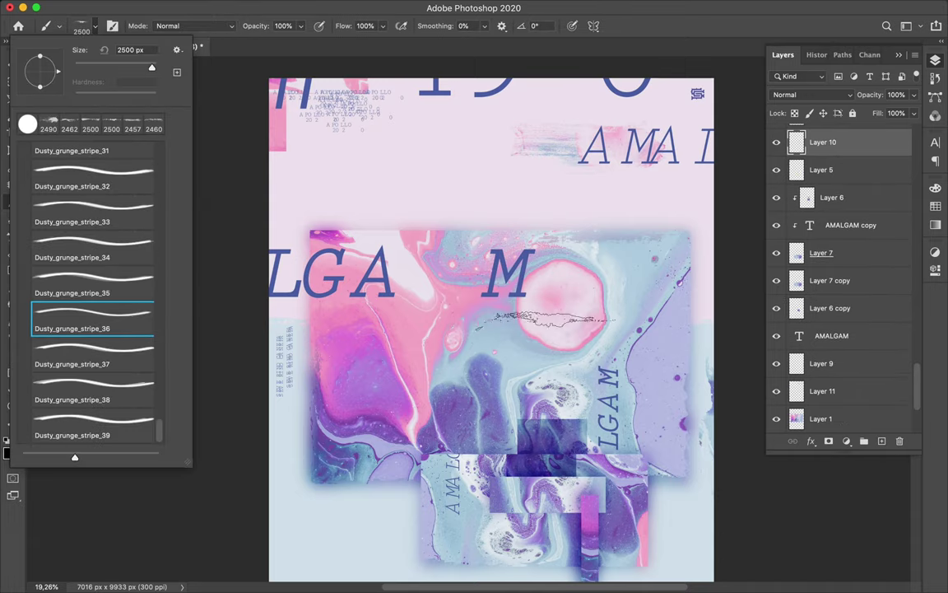
scroll(90, 247, "up", 10)
left_click(25, 196)
left_click(25, 233)
scroll(74, 289, "down", 1)
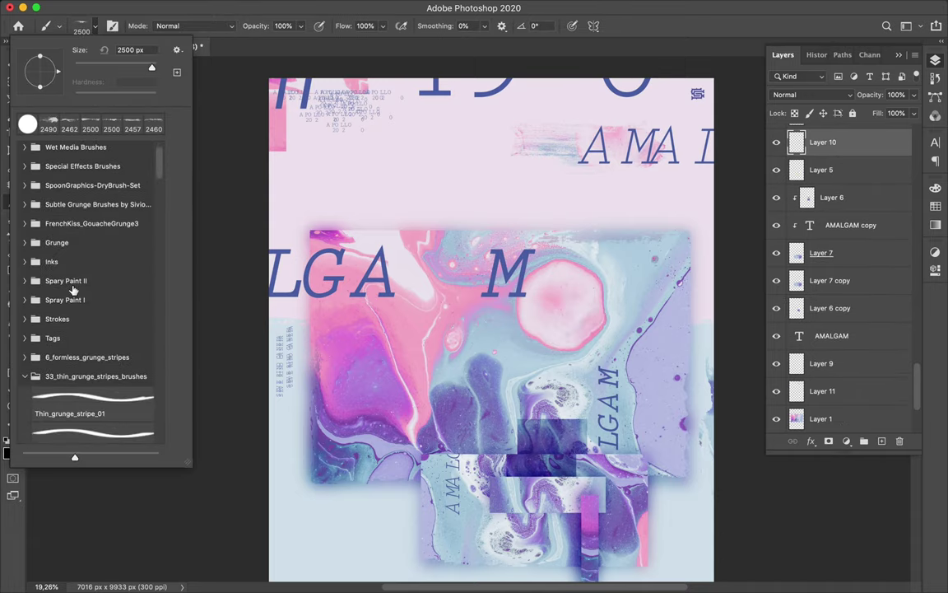
Browse the grunge stripe brush folders and pick Formless_grunge_stripe_01.
scroll(72, 290, "down", 3)
left_click(25, 302)
left_click(39, 322)
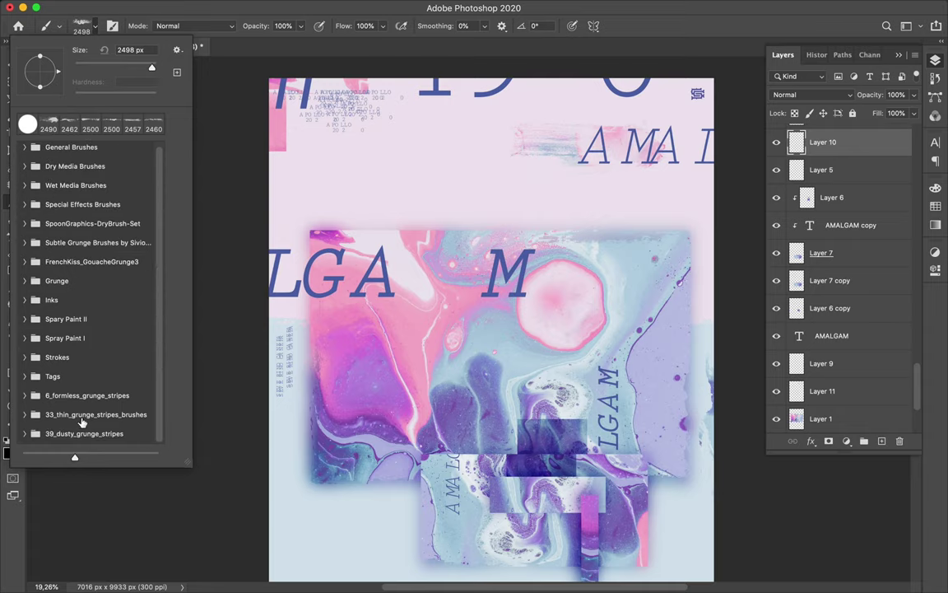
left_click(24, 395)
left_click(92, 334)
scroll(62, 276, "up", 3)
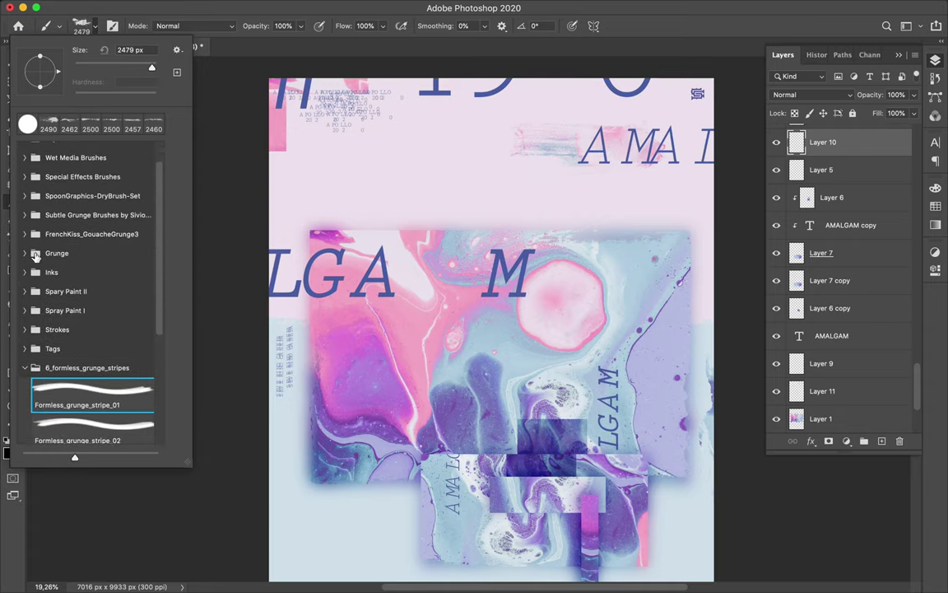
Switch to the Subtle Grunge 1 brush from the Subtle Grunge folder.
left_click(25, 253)
left_click(82, 271)
left_click(24, 252)
left_click(75, 215)
left_click(99, 165)
scroll(386, 173, "up", 2)
Add empty Layer 12 on top and set the foreground paint colour to blue.
key("Escape")
left_click(239, 66, "alt")
scroll(482, 330, "up", 3)
left_click(882, 441)
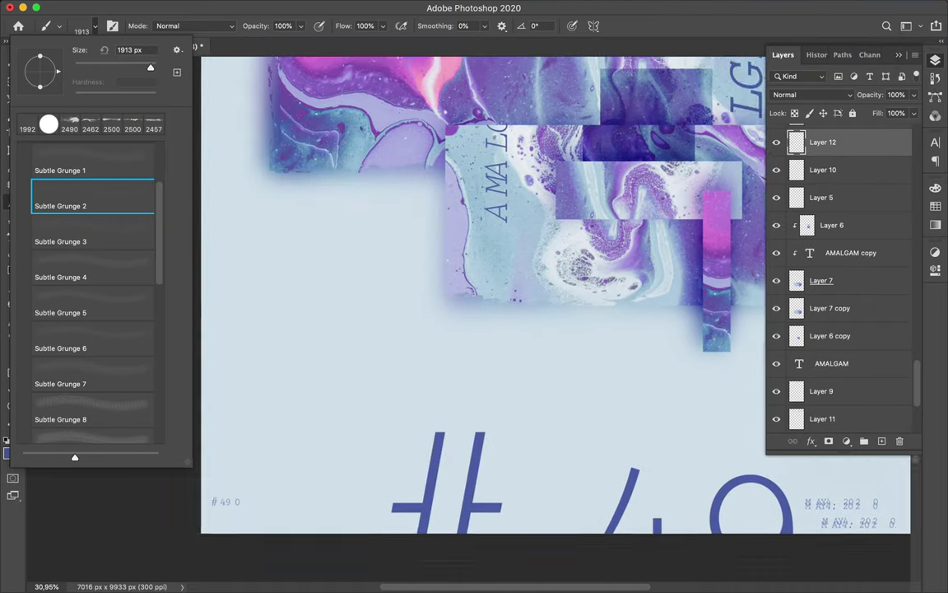
key("Escape")
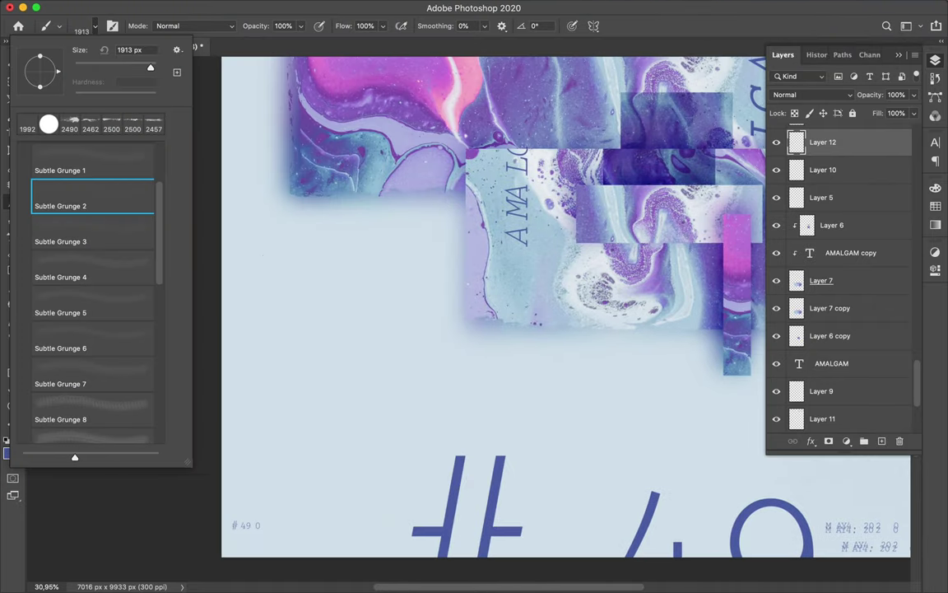
Switch to the Subtle Grunge 3 brush for painting over the background.
left_click(93, 25)
double_click(86, 231)
left_click(93, 32)
key("Escape")
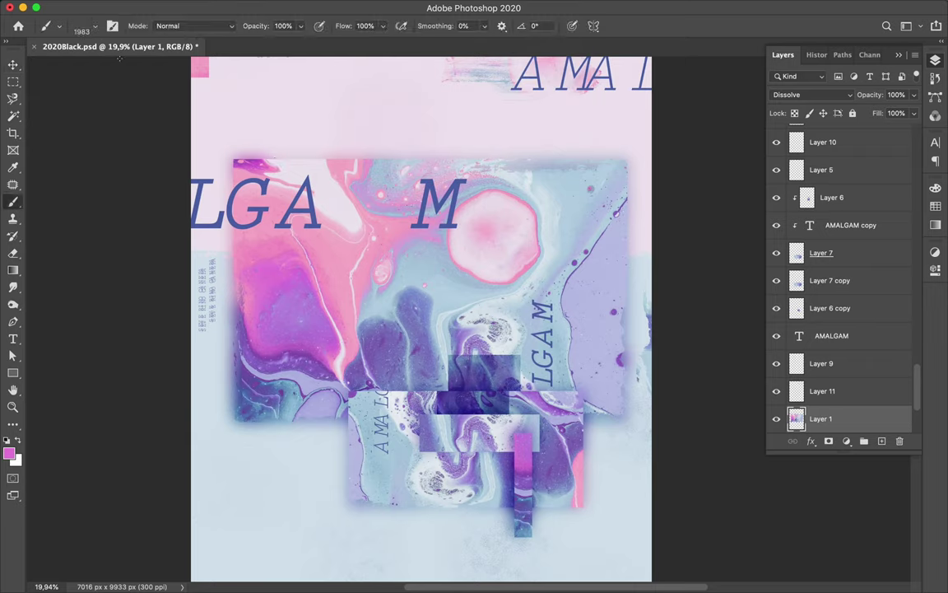
left_click(26, 246)
Stamp a black grunge mark on Layer 13 and copy its marble shape to Layer 14, moved toward the top left.
key("Escape")
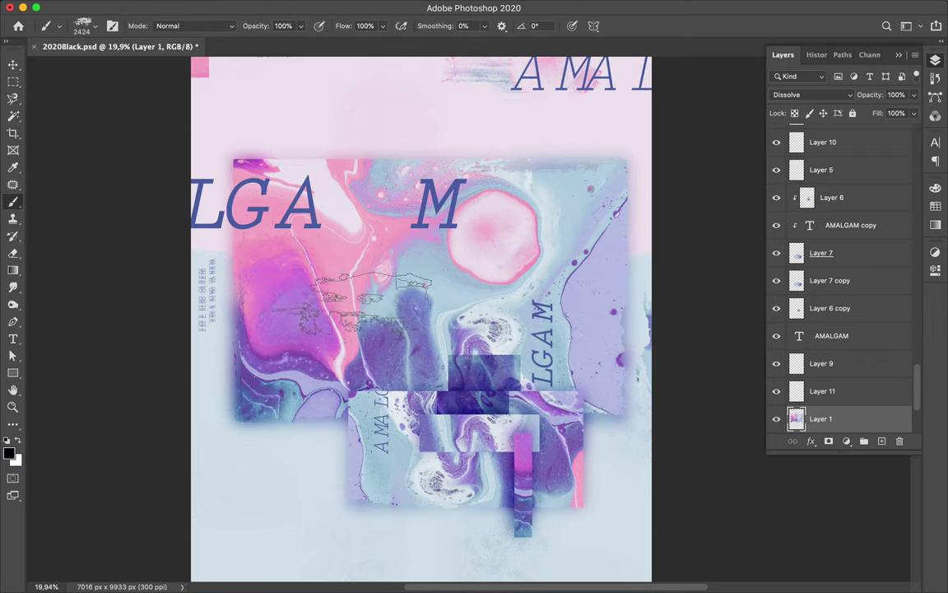
left_click(346, 287)
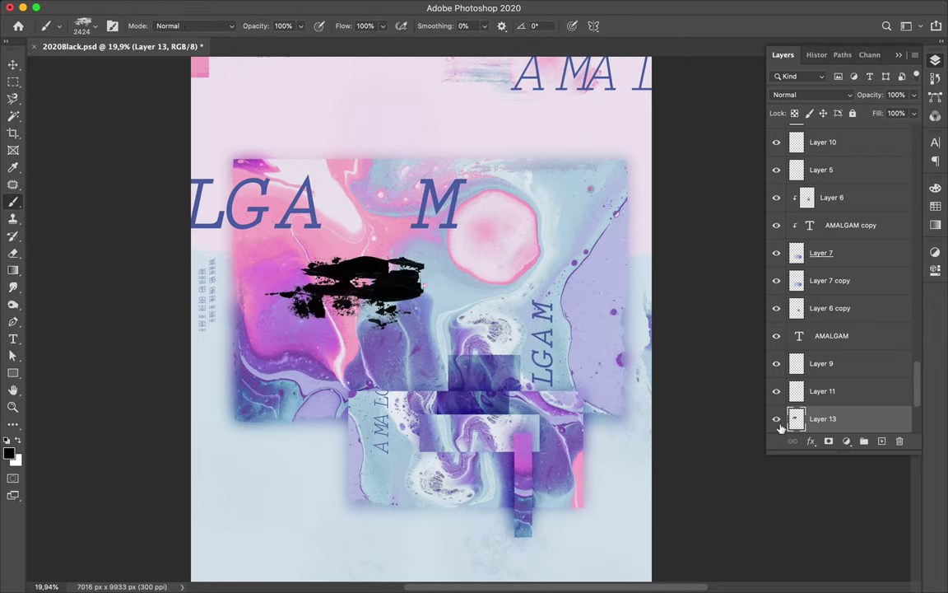
left_click(822, 393)
key("ctrl+j")
key("v")
mouse_move(355, 289)
left_mouse_down()
mouse_move(355, 111)
mouse_move(408, 374)
left_mouse_up()
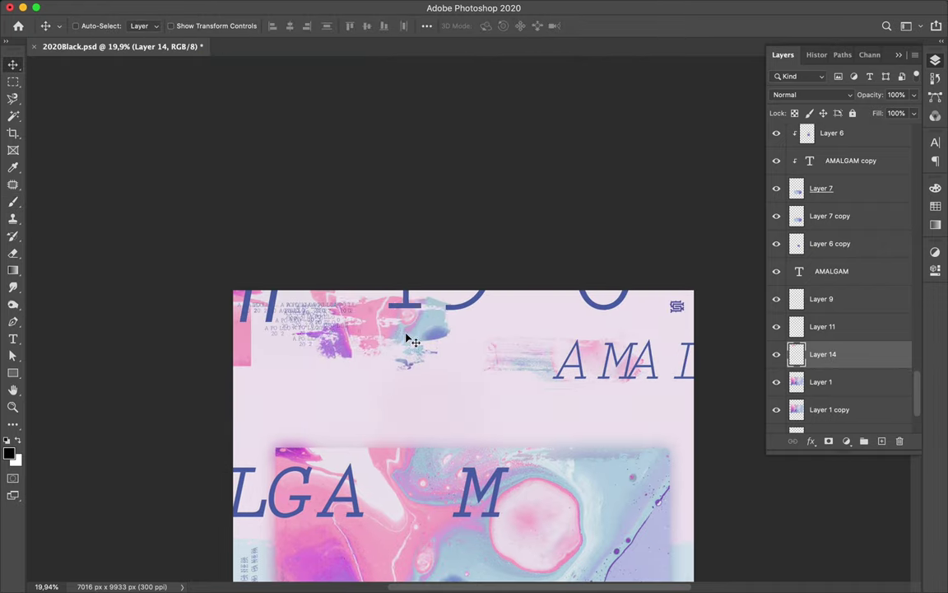
Duplicate Layer 14, rotate the copy about 75° at lower left, and blend it in Hue.
key("ctrl+t")
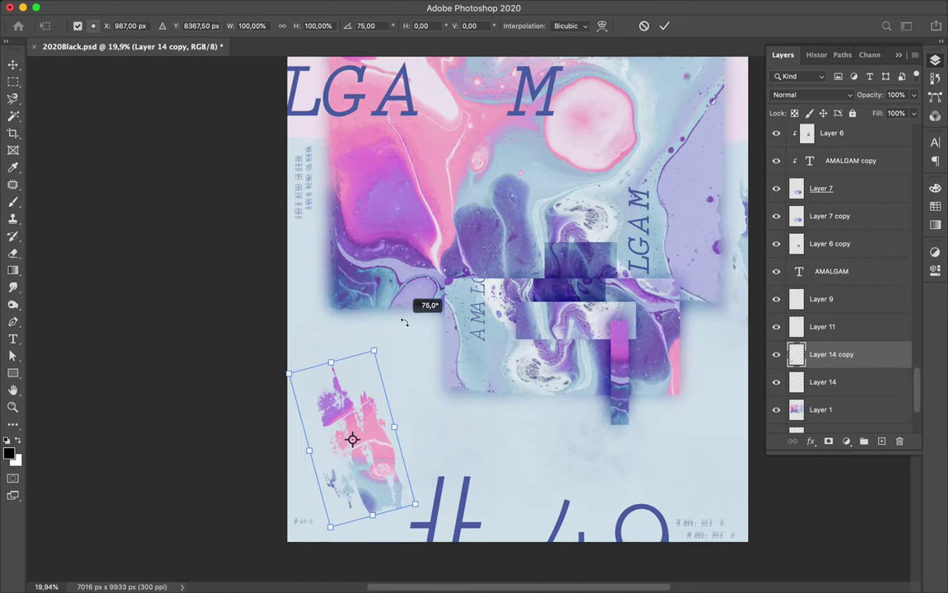
key("Return")
left_click_drag(349, 438, 329, 449)
left_click(811, 95)
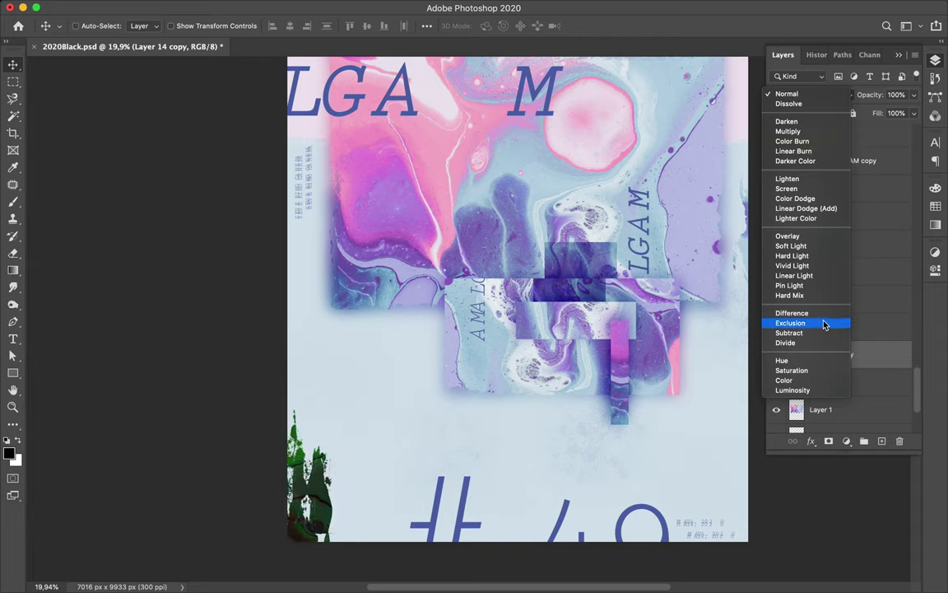
left_click(823, 360)
scroll(674, 385, "down", 2)
key("alt+bracketleft")
key("alt+bracketleft")
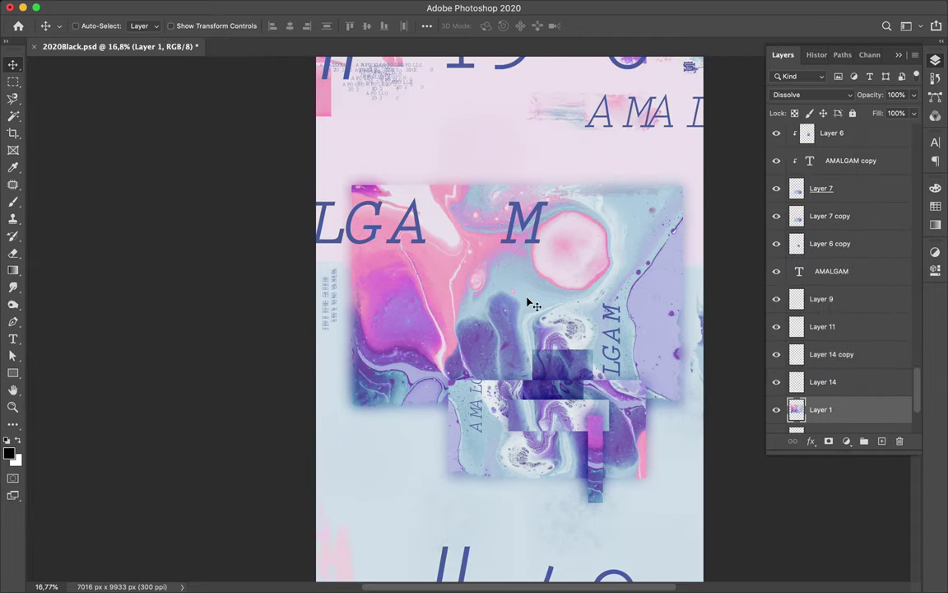
Try grunge stamps on Layer 1 and new Layer 15, then put Layer 15 below Layer 1 copy.
key("b")
left_click(81, 25)
scroll(82, 288, "down", 3)
left_click(457, 268)
key("ctrl+z")
left_click(882, 441)
left_click(476, 277)
key("ctrl+z")
key("v")
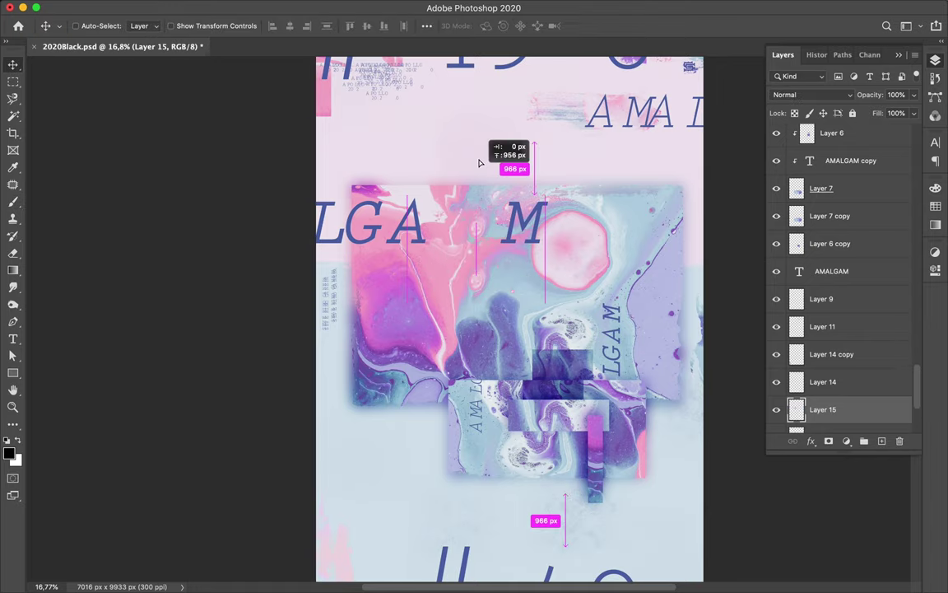
scroll(826, 346, "down", 3)
left_click_drag(823, 343, 826, 349)
Copy a marble strip to Layer 16, raise it to the top edge, and place it below Layer 1 copy.
key("alt+bracketright")
key("alt+bracketright")
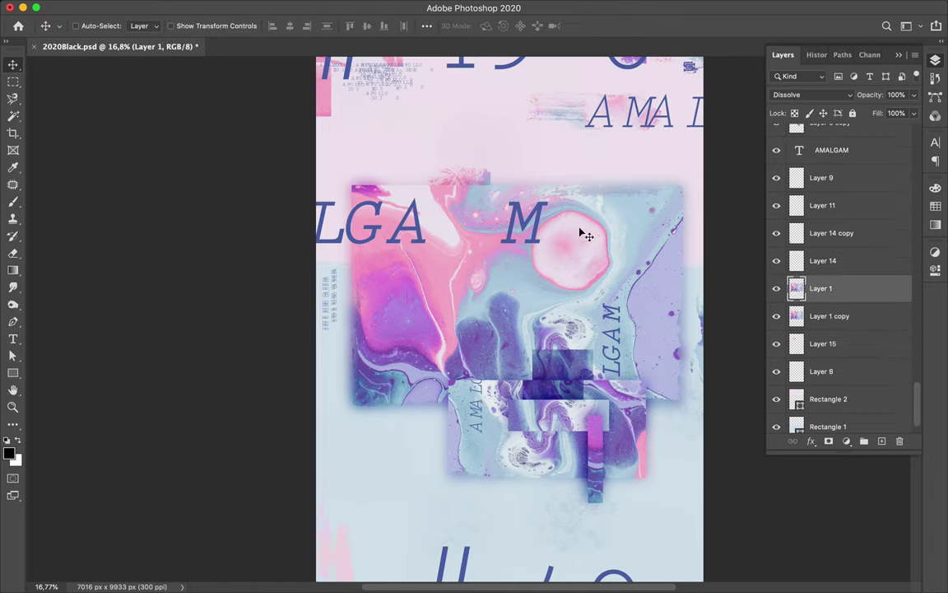
key("m")
left_click_drag(390, 183, 644, 200)
key("ctrl+j")
key("v")
left_click_drag(624, 284, 623, 183)
left_click_drag(823, 289, 826, 346)
Duplicate the strip, blur the copy, blend it with Linear Burn, and save the document.
key("ctrl+j")
key("ctrl+f")
key("alt+shift+a")
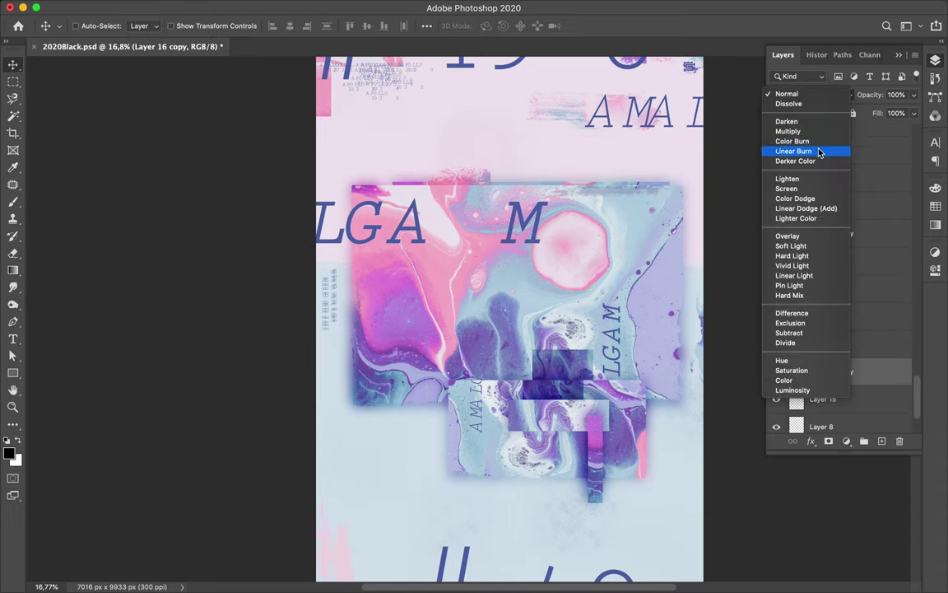
key("ctrl+s")
Copy another marble piece up and left, then add a blurred Linear Burn duplicate.
key("m")
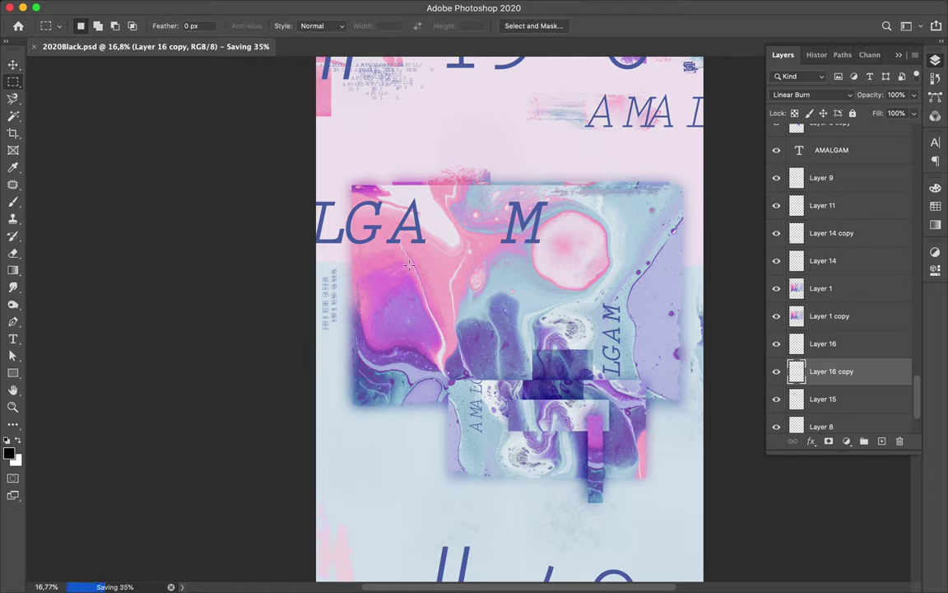
left_click(856, 294)
key("ctrl+j")
key("v")
left_click_drag(371, 197, 381, 204)
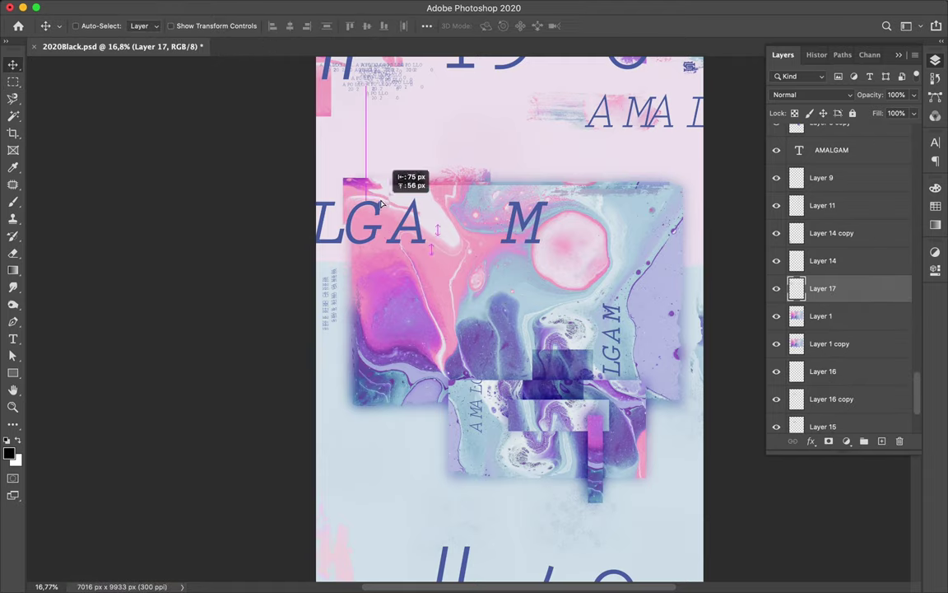
key("ctrl+j")
key("ctrl+f")
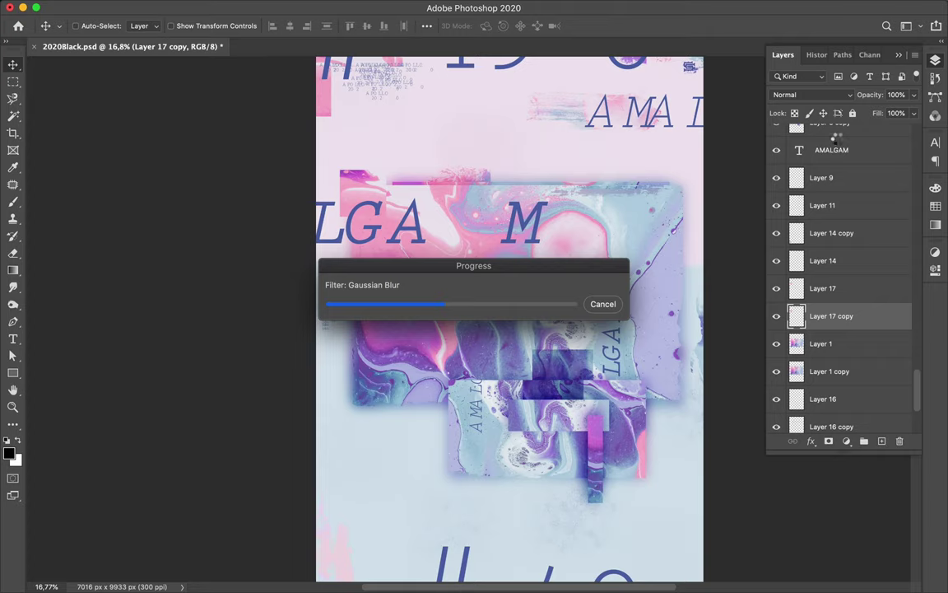
left_click(810, 95)
left_click(815, 155)
Copy a rectangular area of Layer 1 onto new Layer 18.
left_click(821, 343)
key("m")
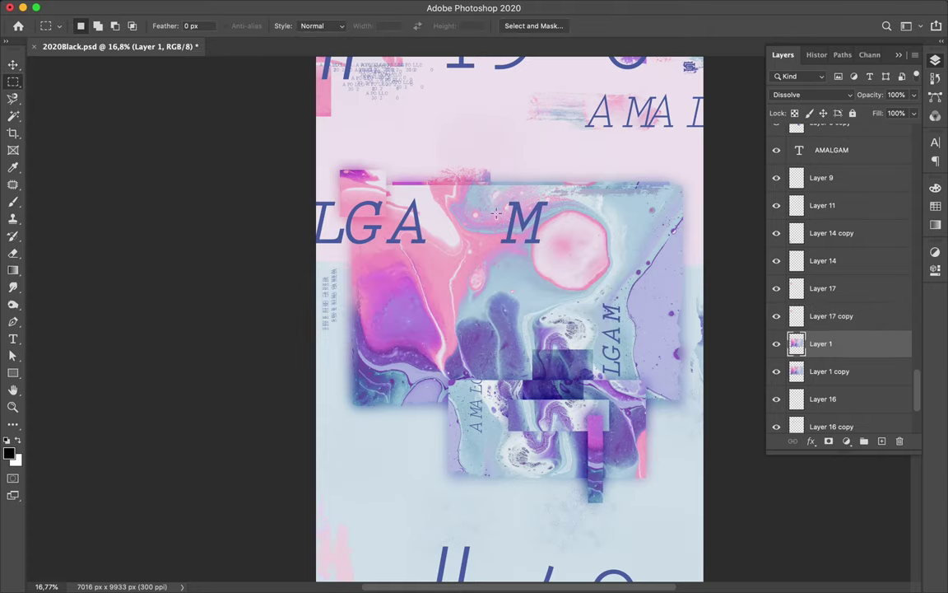
key("ctrl+j")
key("v")
scroll(628, 279, "down", 2)
Move the Layer 18 slice up and left in Color Burn, with a Normal-mode duplicate.
mouse_move(637, 286)
left_mouse_down()
mouse_move(521, 243)
mouse_move(522, 270)
left_mouse_up()
left_click(810, 94)
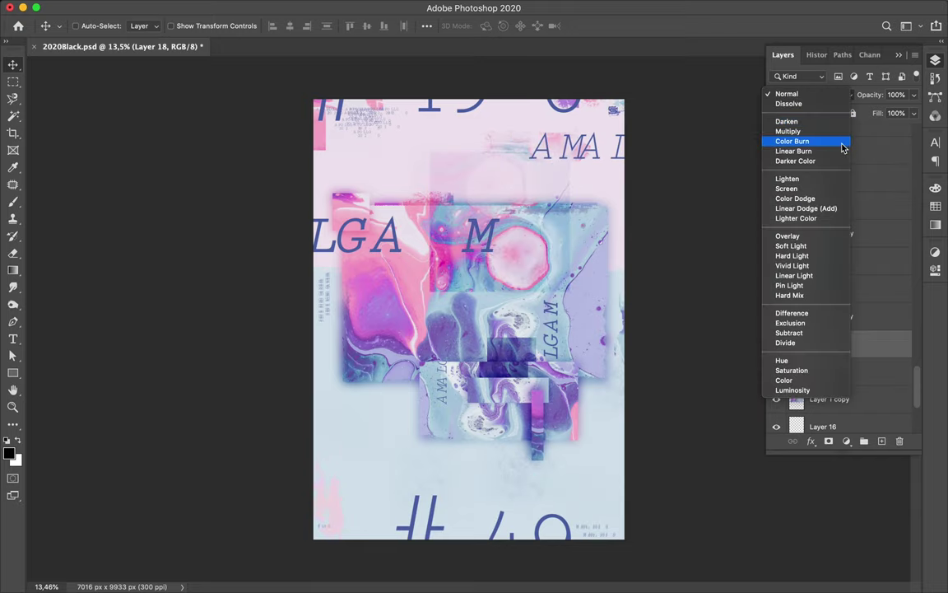
left_click(843, 142)
key("ctrl+j")
left_click(811, 94)
left_click(788, 43)
left_click(823, 344)
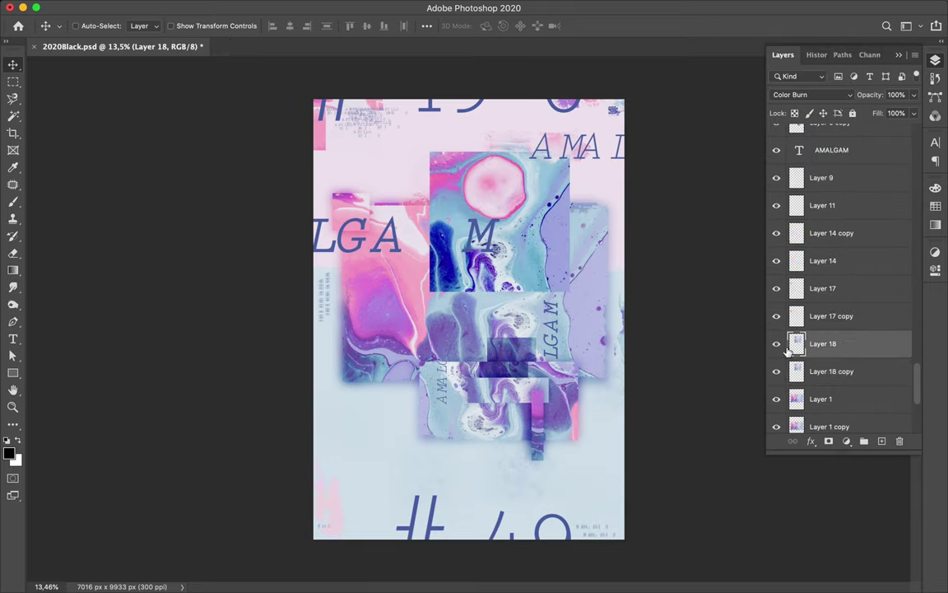
Duplicate Layer 7, raise the copy in the stack, and blend it with Multiply.
left_click(486, 407, "ctrl")
key("ctrl+j")
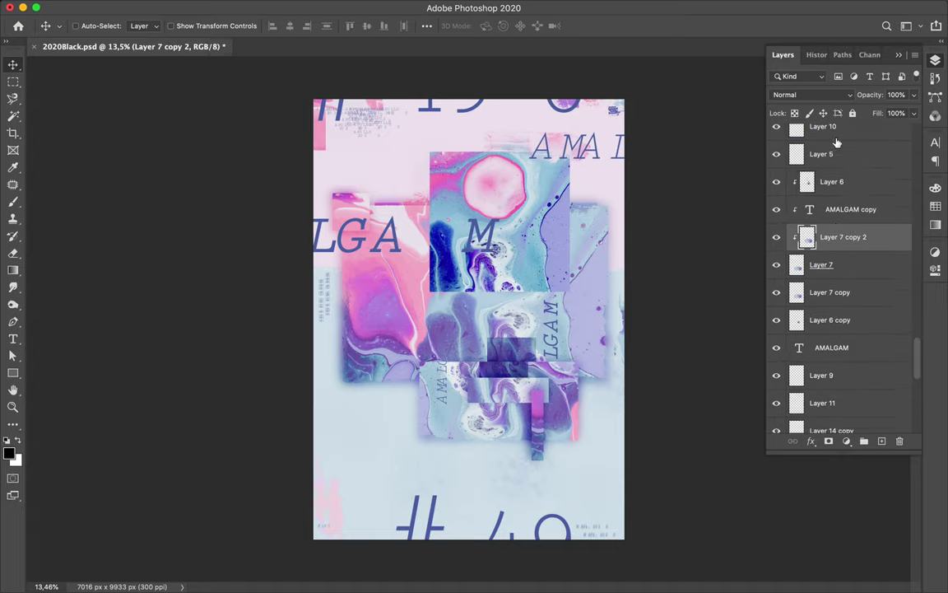
left_click_drag(823, 234, 823, 181)
left_click(831, 94)
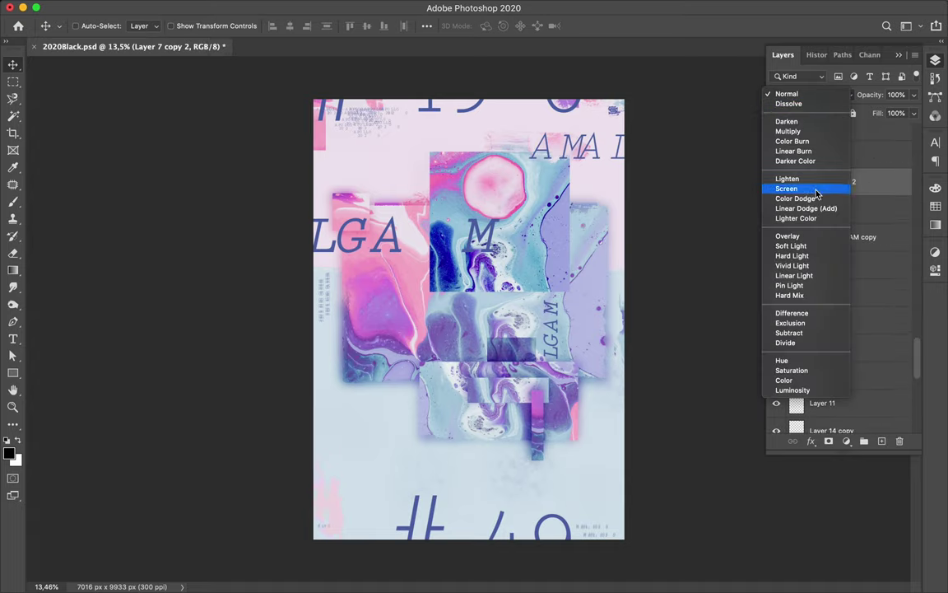
left_click(822, 132)
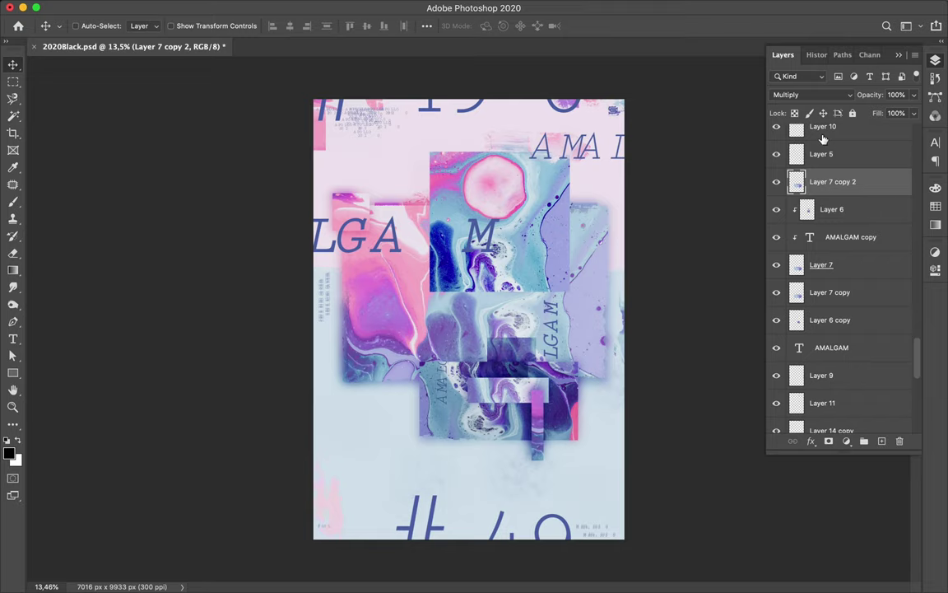
key("ctrl+e")
Reposition the Layer 18 copy slice and duplicate the AMALGAM text layers.
left_click(76, 25)
left_click_drag(536, 168, 508, 231)
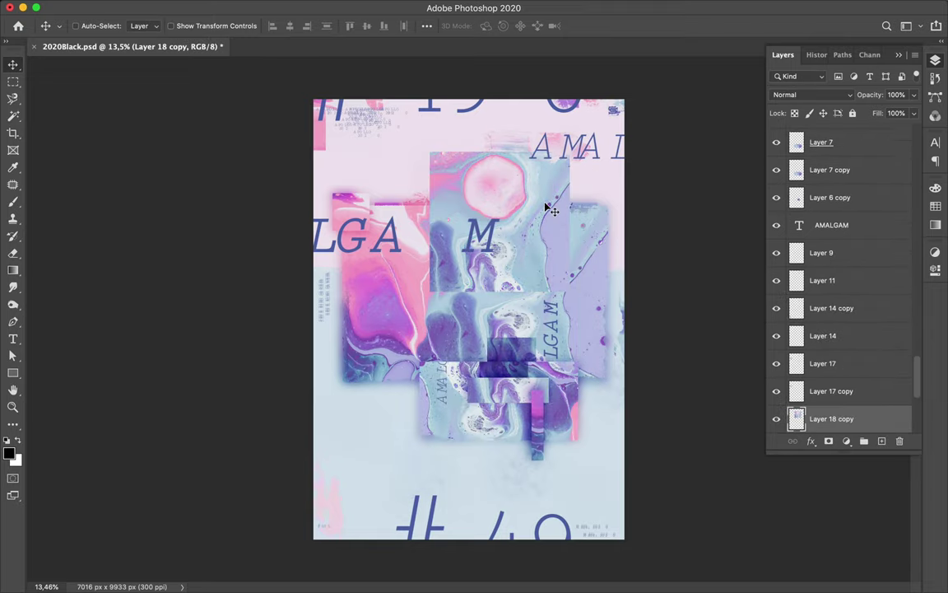
left_click(500, 234, "ctrl")
key("ctrl+j")
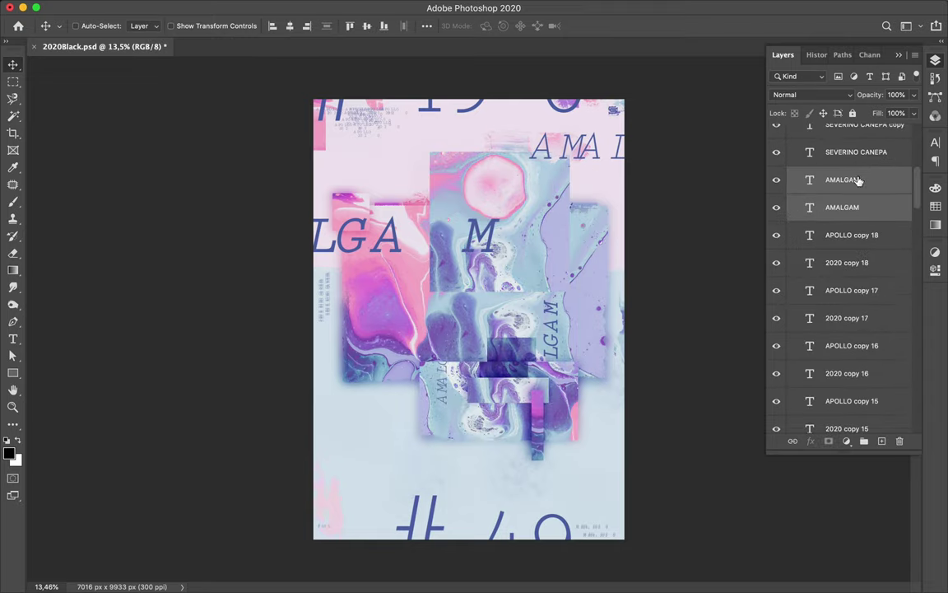
Set the AMALGAM copies to Multiply and duplicate the #490 text layers.
left_click(824, 95)
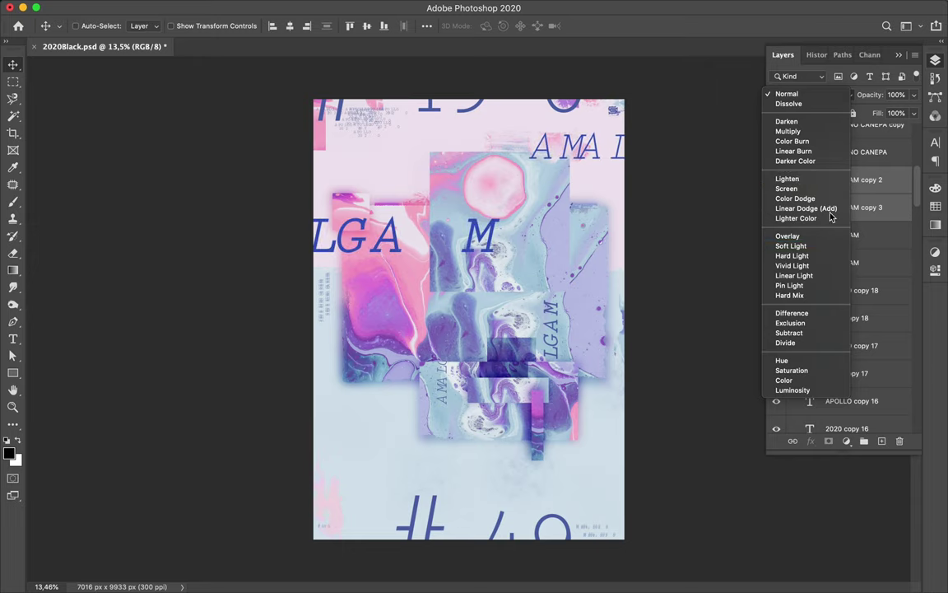
left_click(815, 131)
left_click(486, 169)
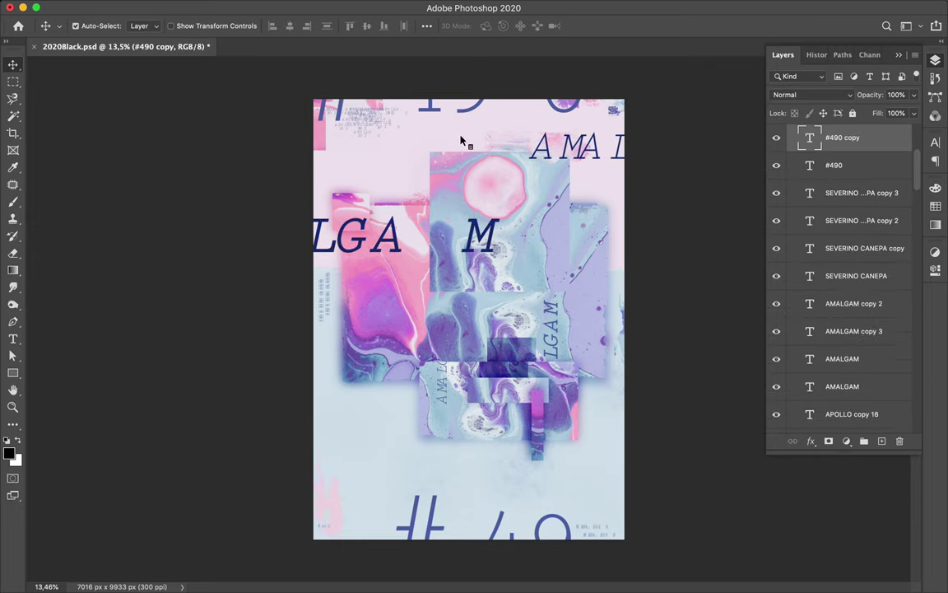
key("ctrl+j")
left_click(821, 254)
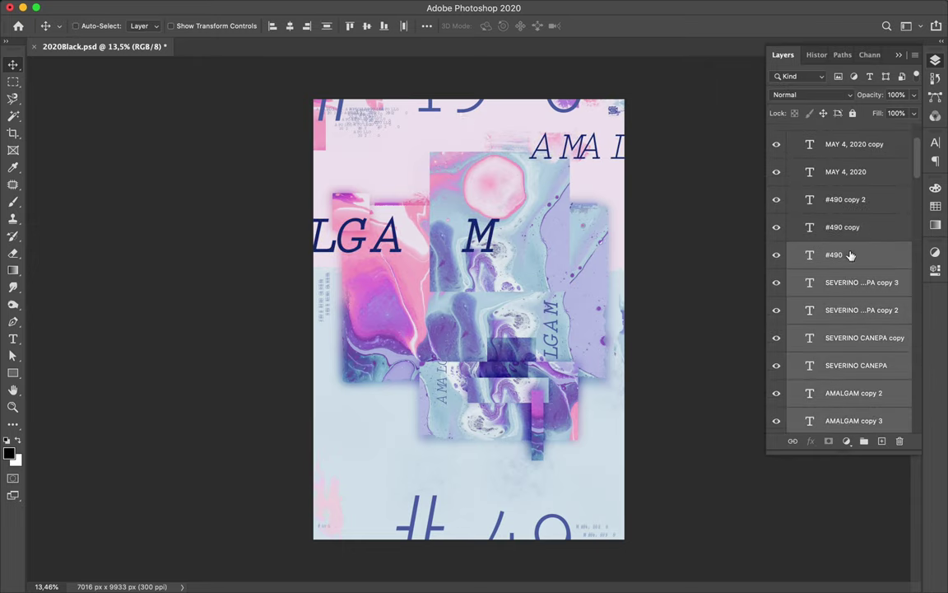
left_click(863, 200, "shift")
key("ctrl+j")
Duplicate the MAY 4, 2020 and AMALGAM copy layers, then delete the extra AMALGAM copy 5.
scroll(842, 174, "up", 3)
left_click(842, 247)
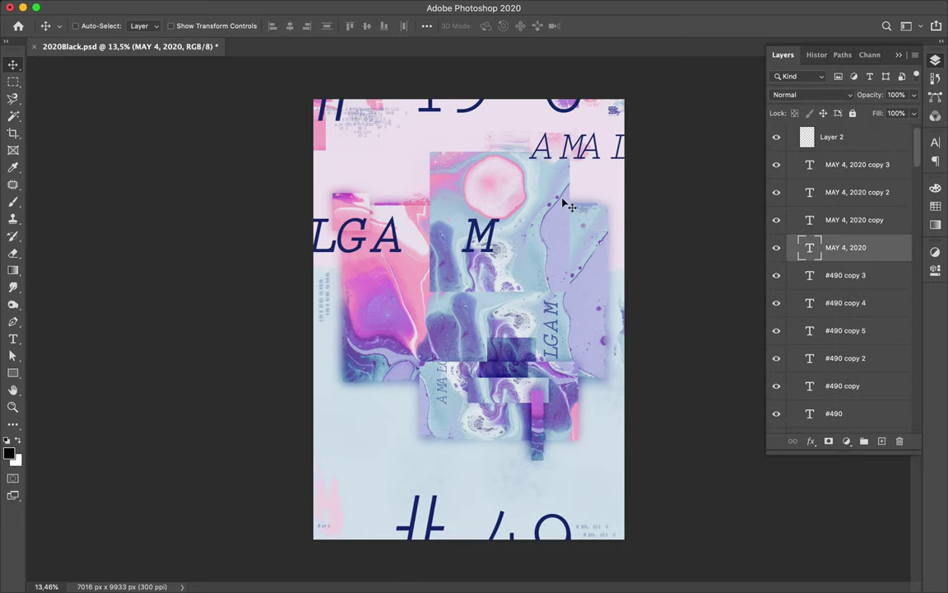
left_click(552, 316)
key("ctrl+j")
scroll(833, 316, "down", 2)
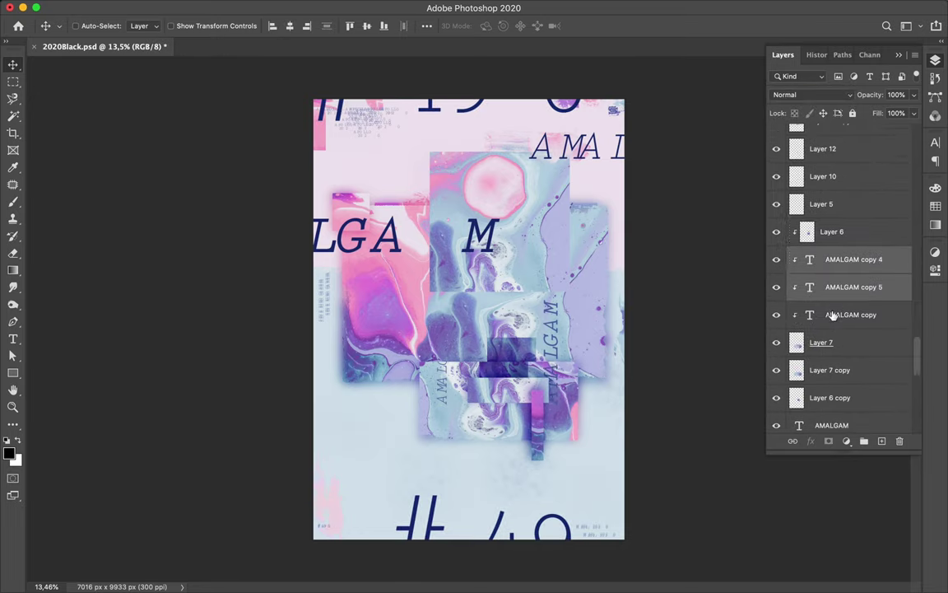
left_click(838, 288)
key("Delete")
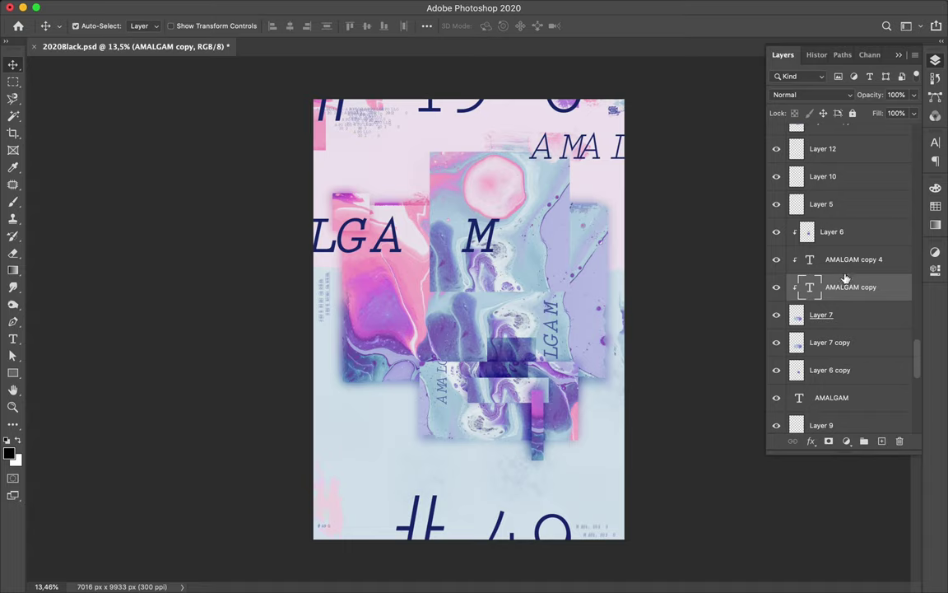
Blend AMALGAM copy 4 with Multiply and duplicate Layer 7 copy.
left_click(832, 94)
left_click(854, 260)
left_click(811, 94)
left_click(793, 129)
left_click(613, 231)
key("ctrl+j")
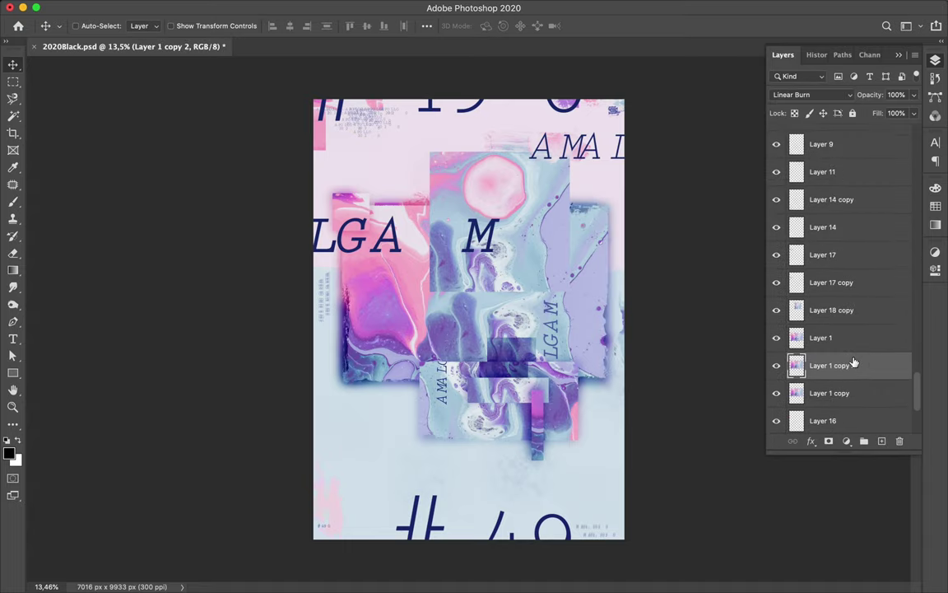
Raise the Layer 7 copy duplicate, then duplicate Layer 18 copy into Linear Burn slices.
left_click_drag(831, 364, 836, 177)
left_click(593, 264, "ctrl")
key("ctrl+j")
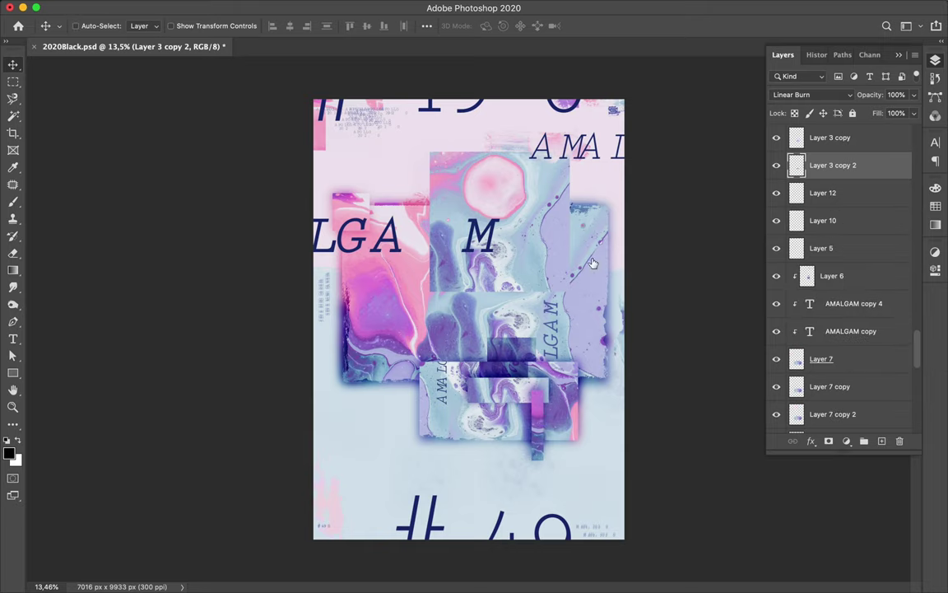
left_click(848, 392)
key("ctrl+j")
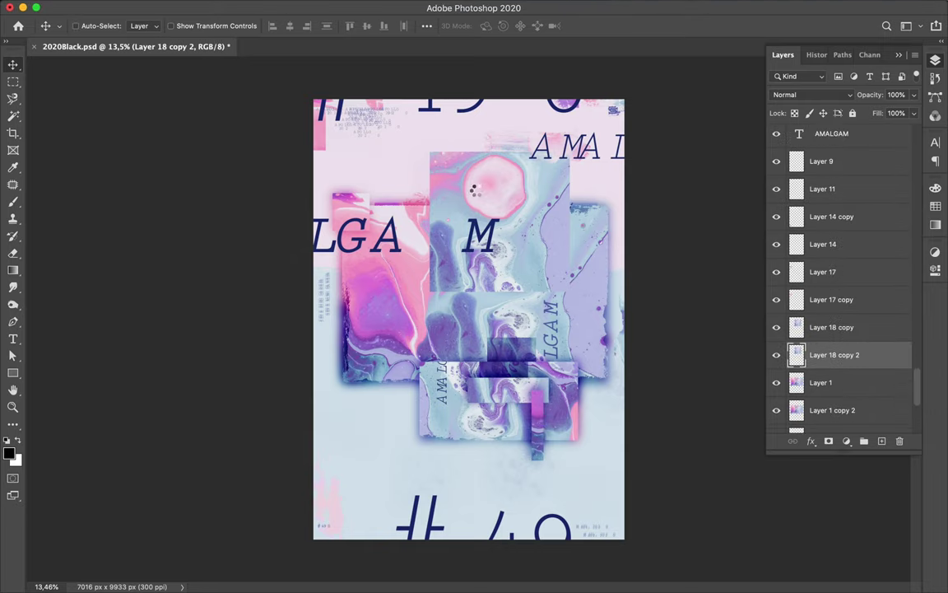
left_click(811, 94)
left_click(798, 148)
key("ctrl+j")
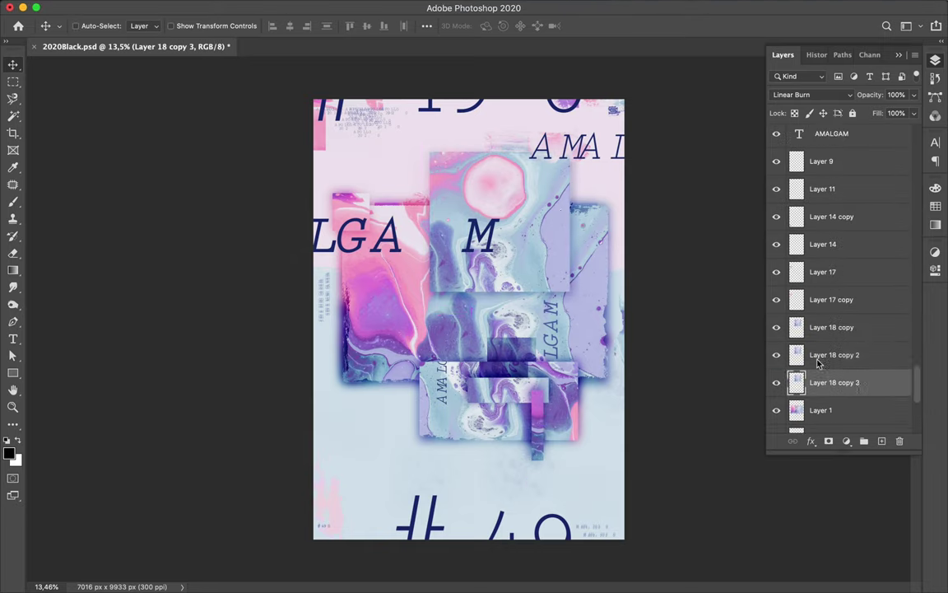
Marquee a square area on Layer 18 copy and set Layer 18 to Linear Burn.
left_click(547, 262, "ctrl")
key("m")
mouse_move(528, 241)
left_mouse_down()
mouse_move(589, 296)
mouse_move(561, 273)
mouse_move(518, 264)
left_mouse_up()
key("v")
scroll(556, 272, "up", 3)
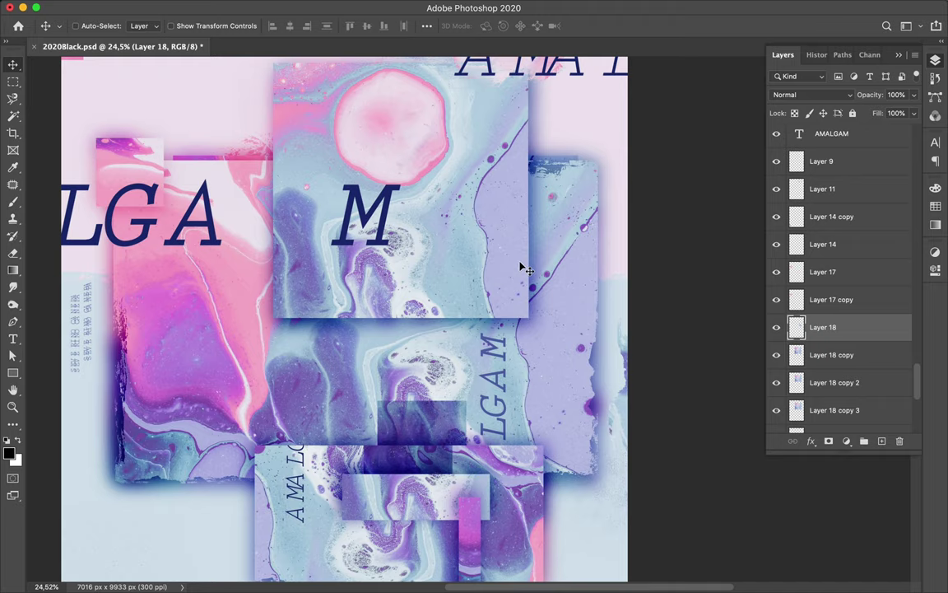
left_click(811, 95)
left_click(803, 153)
scroll(412, 346, "down", 2)
scroll(411, 346, "down", 1)
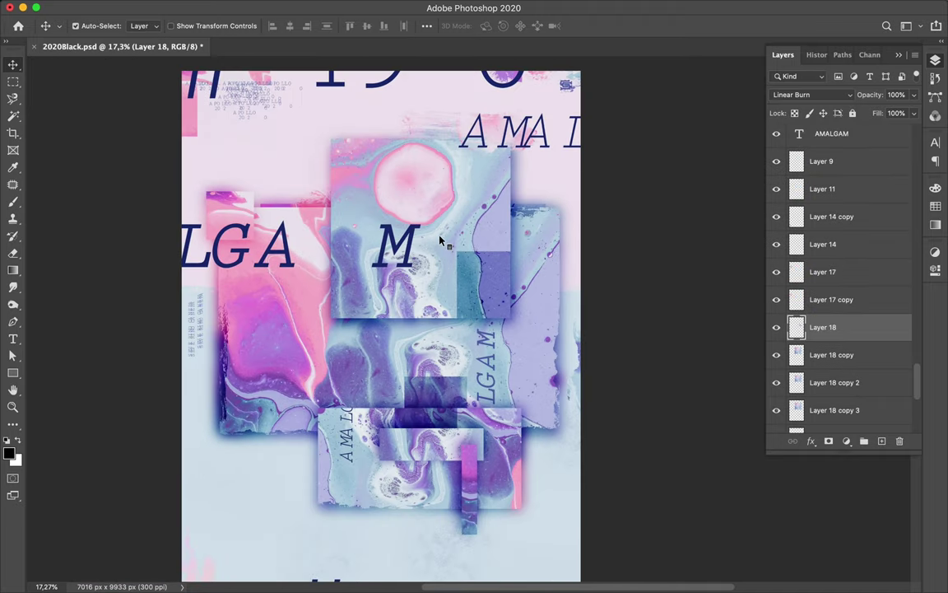
Copy a tall strip through the pink circle to Layer 19, raise it 666 px, and duplicate it.
key("alt+bracketleft")
key("m")
left_click_drag(377, 144, 409, 233)
key("ctrl+j")
key("v")
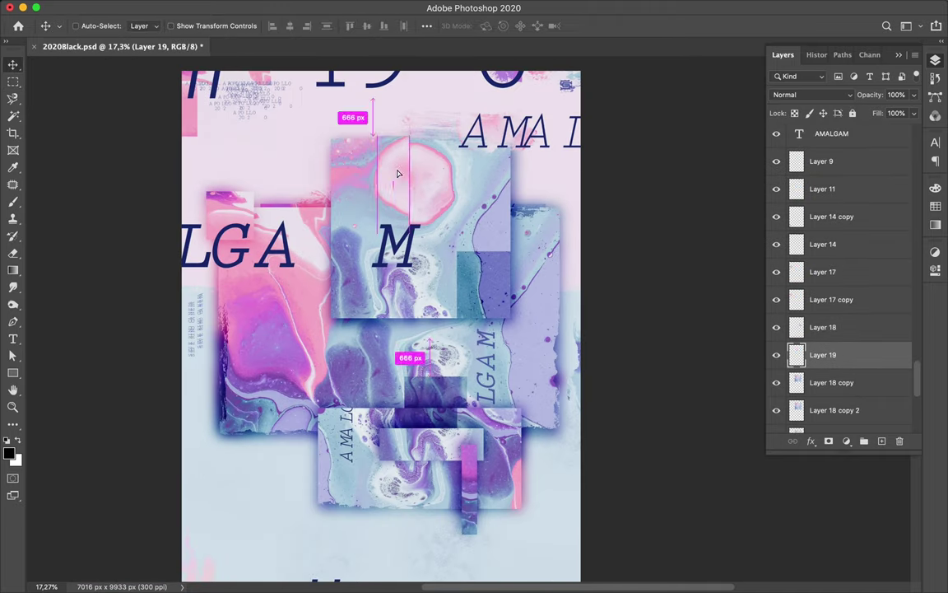
key("ctrl+j")
Gaussian-blur the Layer 19 copy, blend it with Linear Burn, and duplicate it.
left_click(317, 7)
left_click(354, 21)
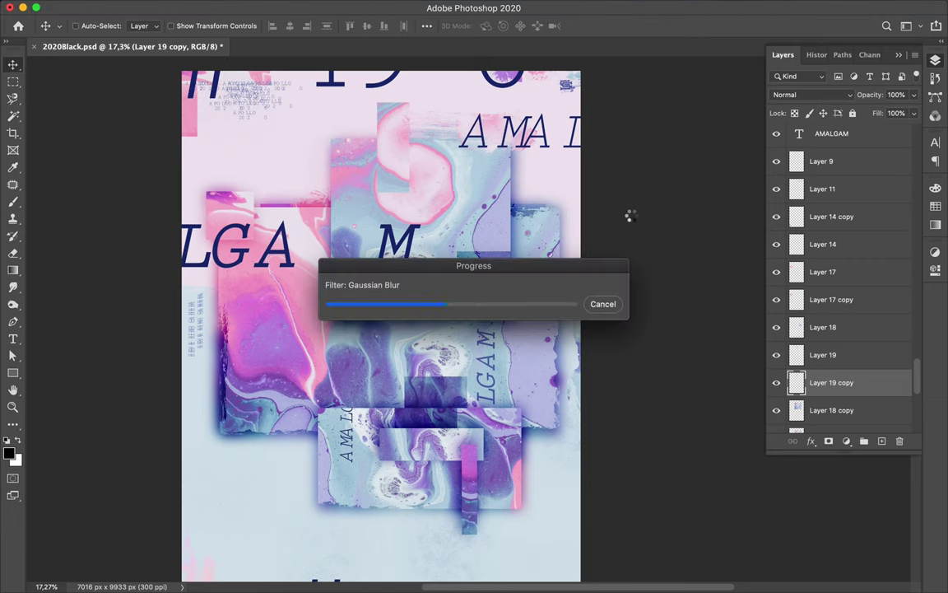
left_click(810, 94)
left_click(803, 144)
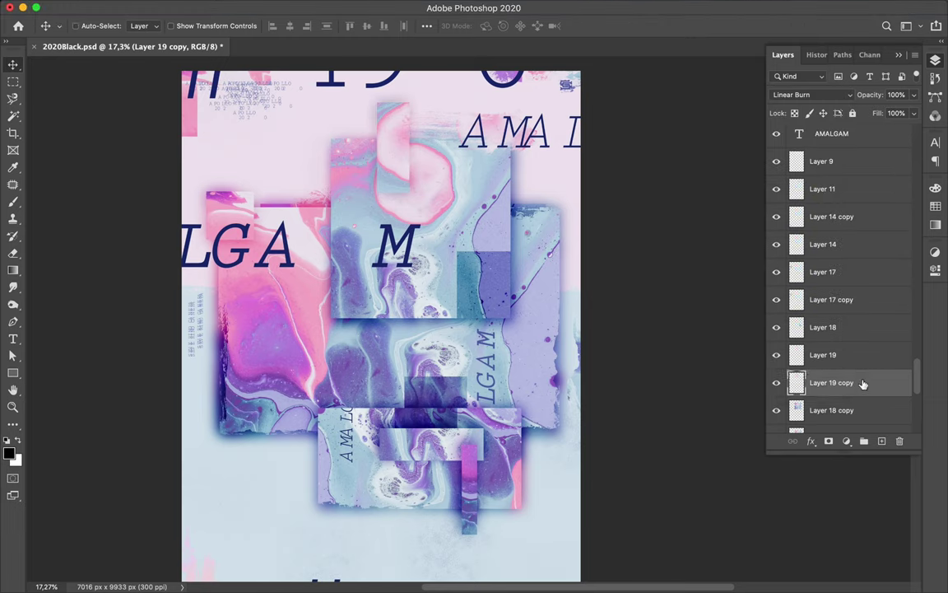
key("ctrl+j")
scroll(535, 196, "down", 3)
scroll(535, 196, "down", 2)
left_click(604, 227, "ctrl")
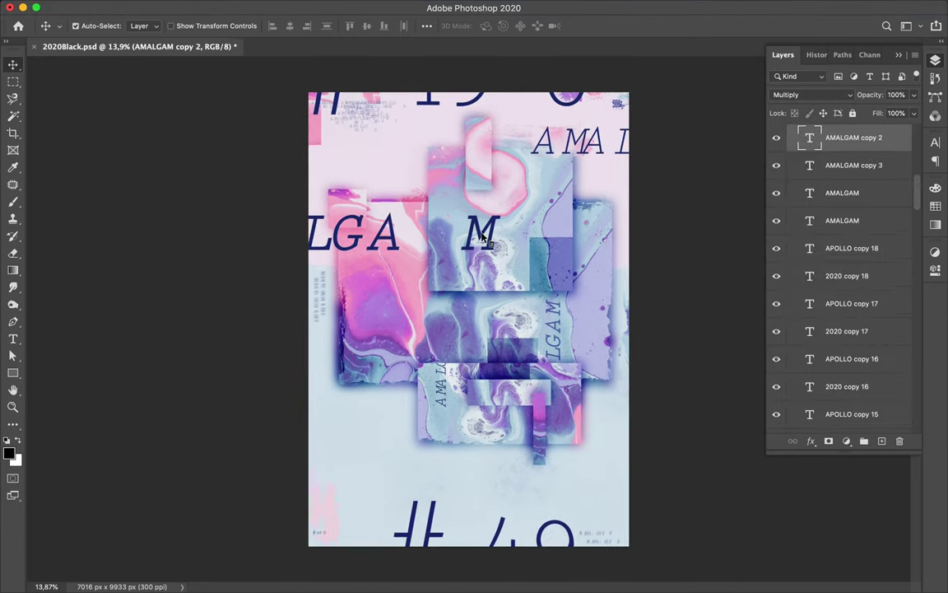
Select both AMALGAM text layers, commit a free transform, and save as 2020Black.psd.
left_click(856, 166)
left_click(856, 192, "shift")
key("ctrl+t")
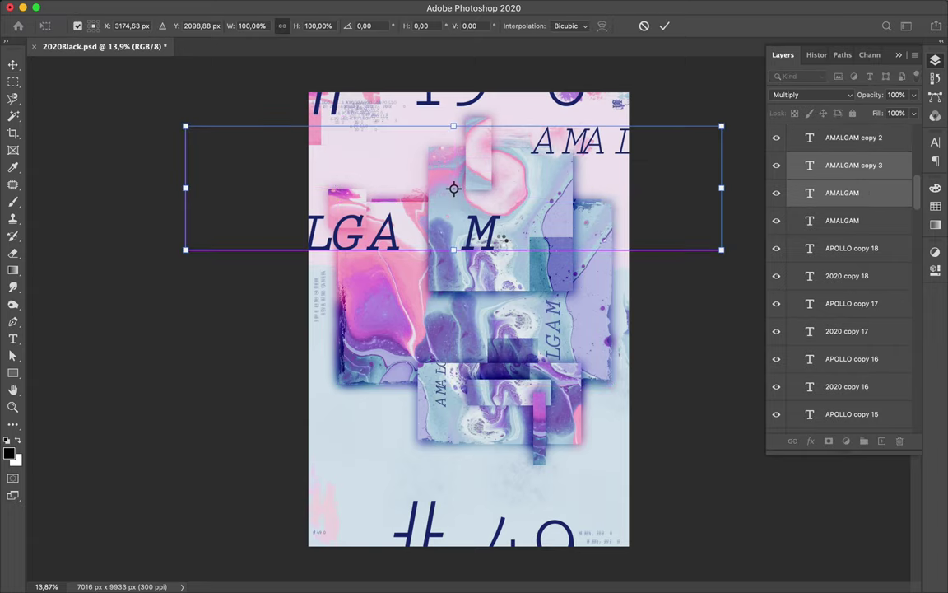
key("Return")
key("ctrl+s")
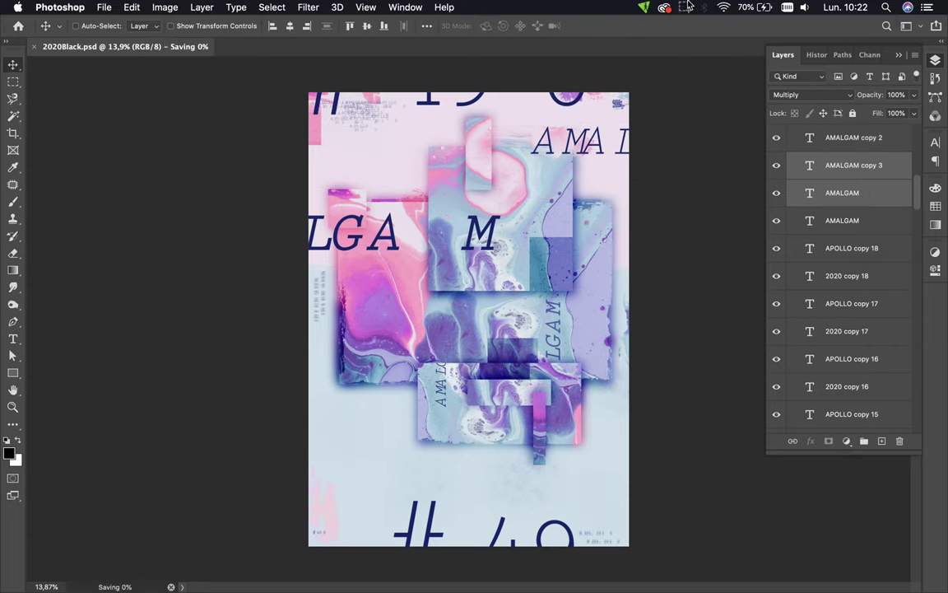